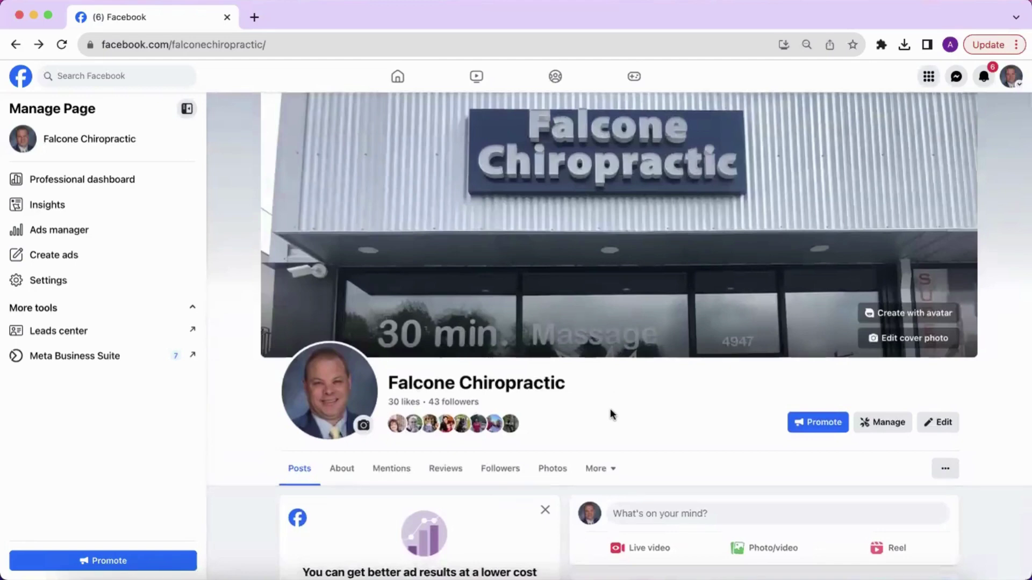
Step: Switch to the Falcone Chiropractic profile from the account menu
{"action": "scroll", "coordinate": [611, 409], "scroll_direction": "down", "scroll_amount": 1}
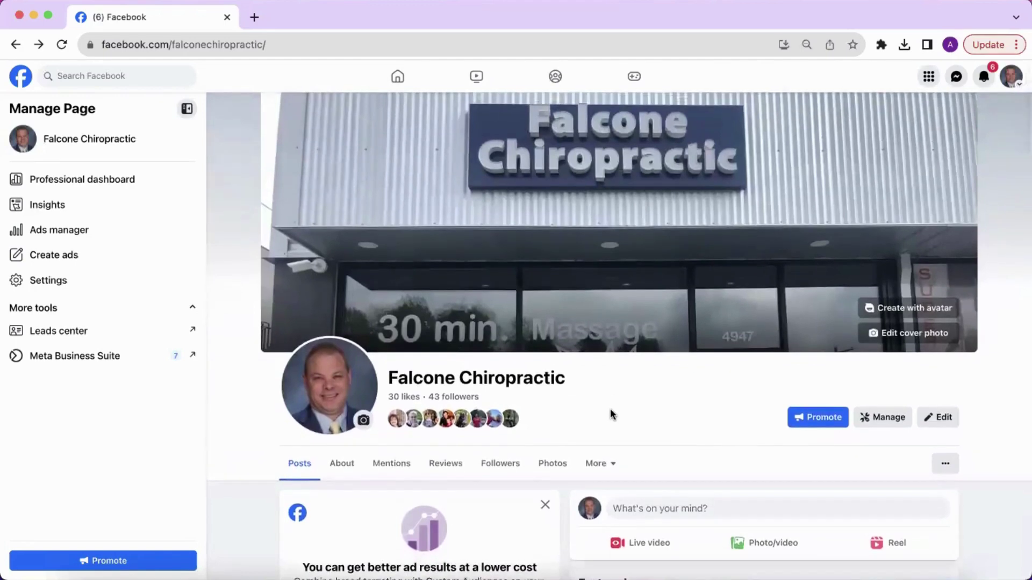
{"action": "scroll", "coordinate": [610, 414], "scroll_direction": "up", "scroll_amount": 1}
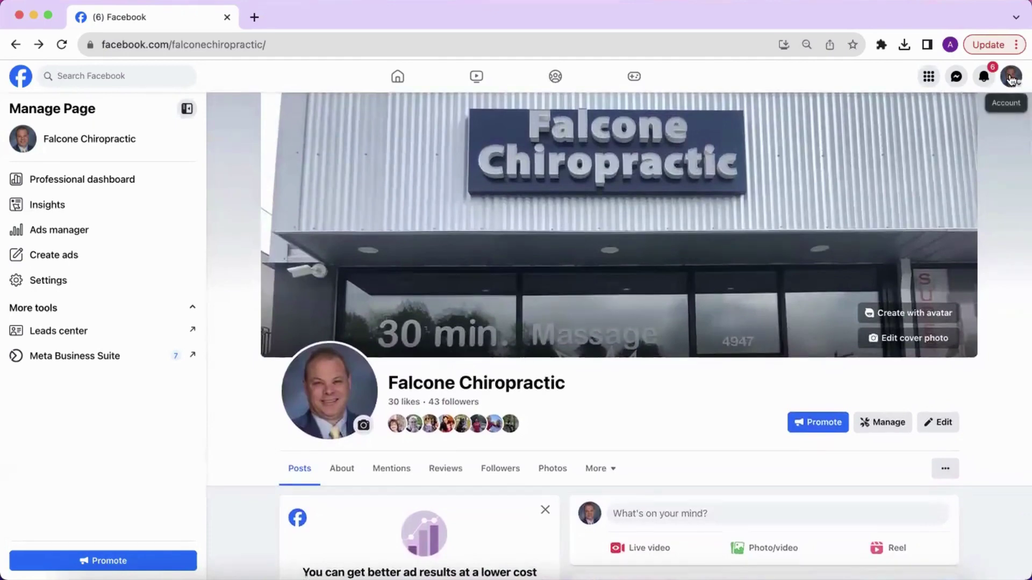
{"action": "left_click", "coordinate": [1010, 78]}
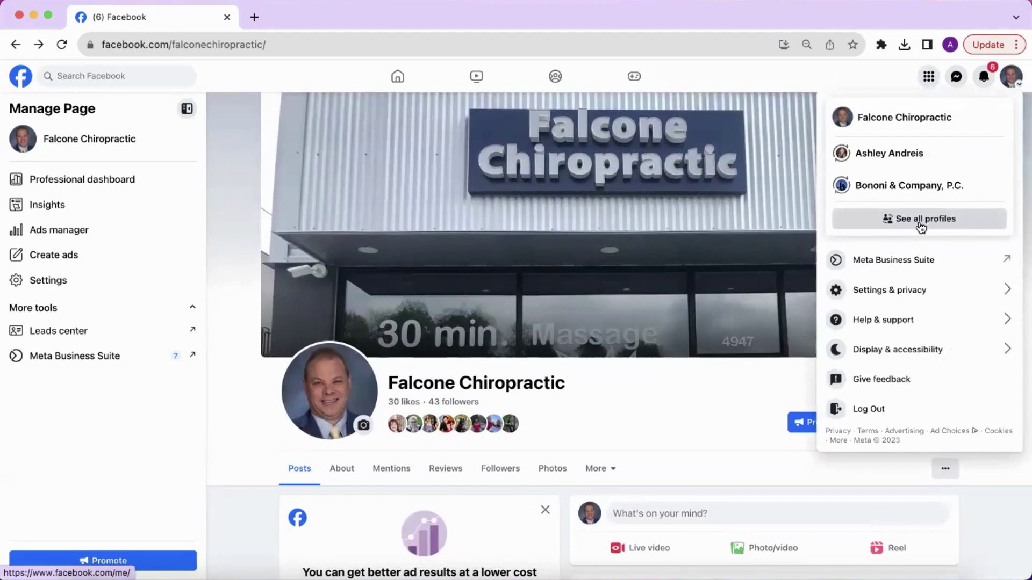
{"action": "left_click", "coordinate": [921, 223]}
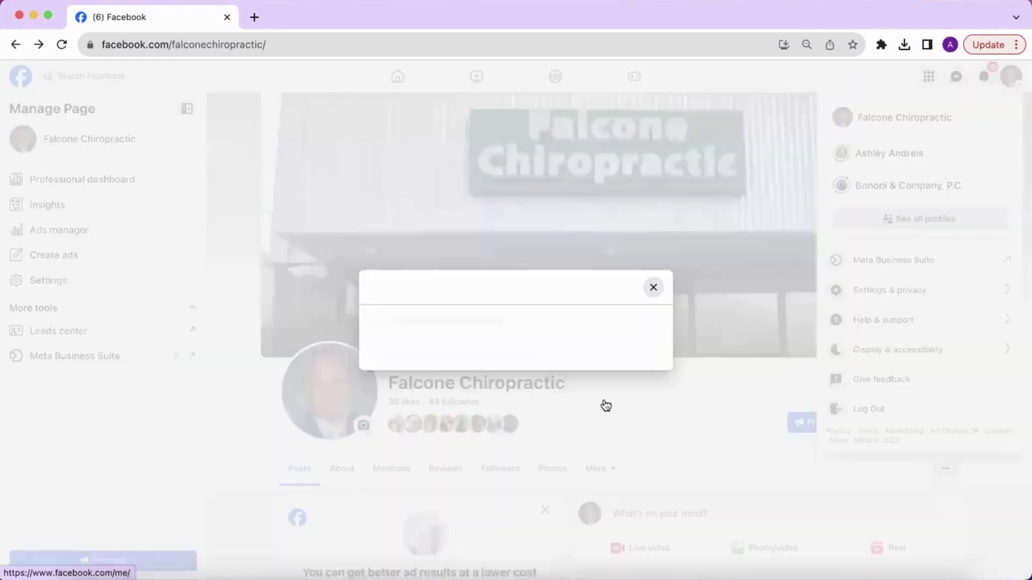
{"action": "left_click", "coordinate": [697, 130]}
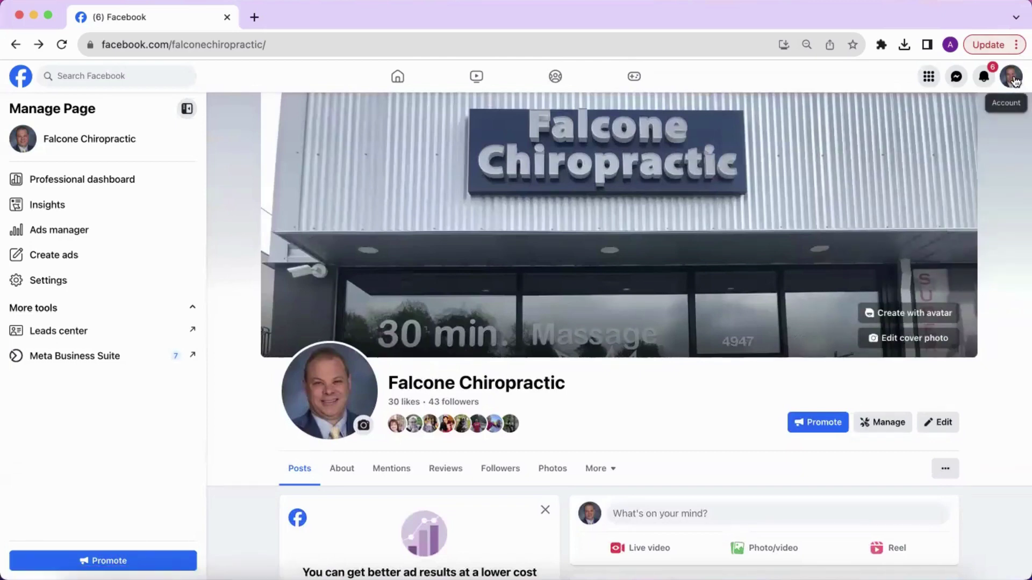
{"action": "left_click", "coordinate": [1014, 81]}
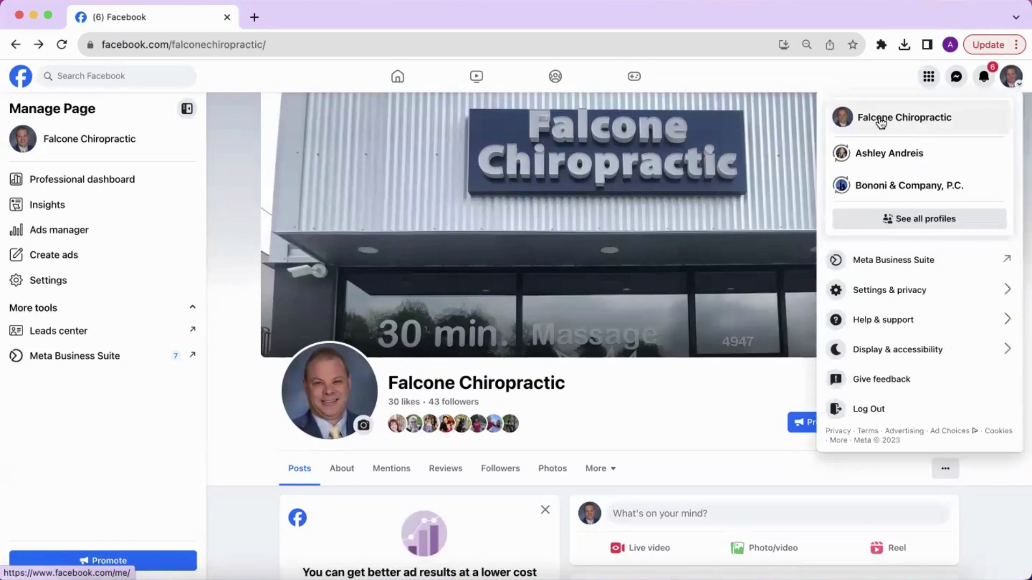
{"action": "left_click", "coordinate": [881, 118]}
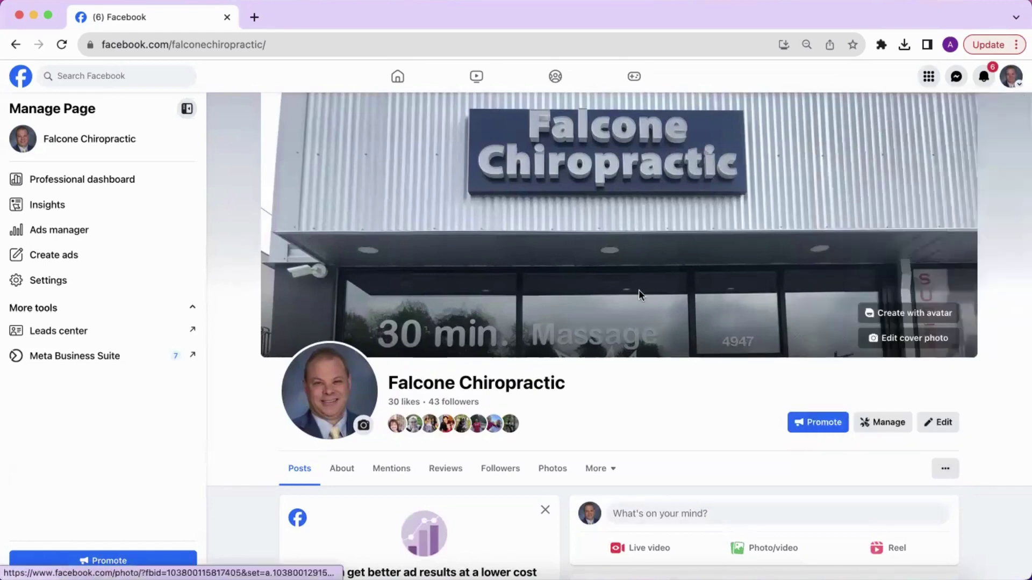
Step: Open the Falcone Chiropractic Page's Professional dashboard through Manage
{"action": "scroll", "coordinate": [651, 299], "scroll_direction": "down", "scroll_amount": 2}
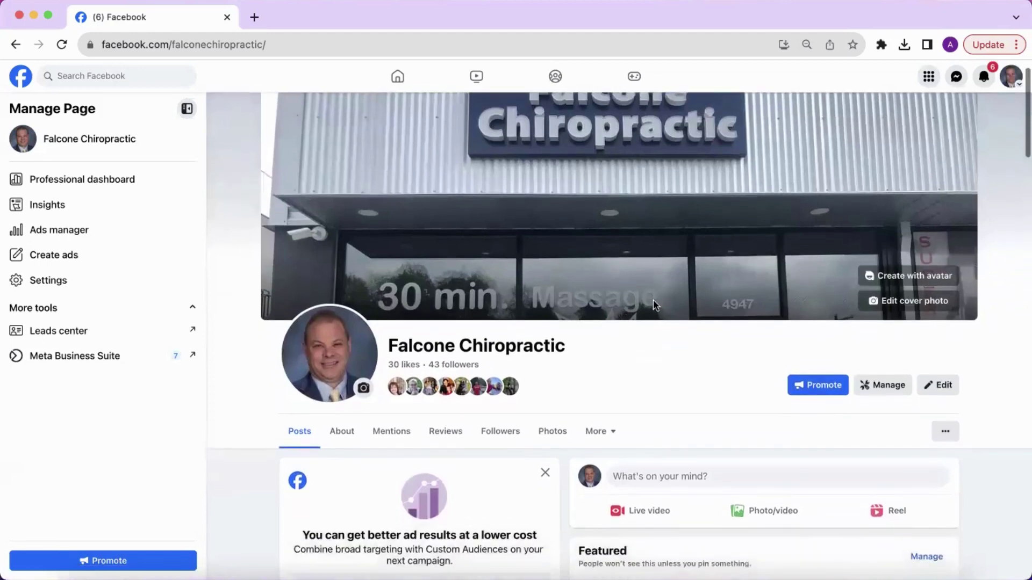
{"action": "scroll", "coordinate": [653, 306], "scroll_direction": "down", "scroll_amount": 1}
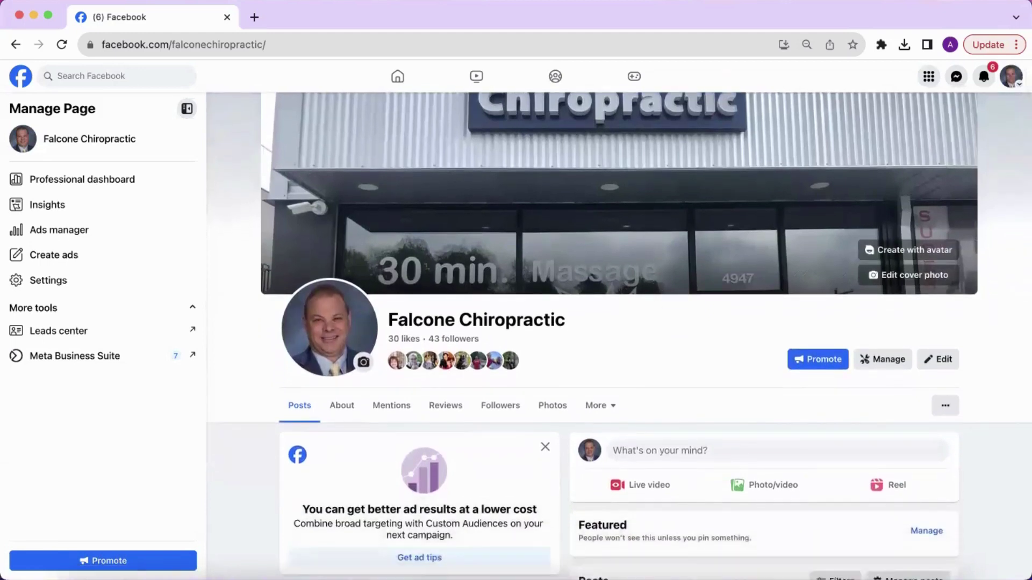
{"action": "left_click", "coordinate": [876, 358]}
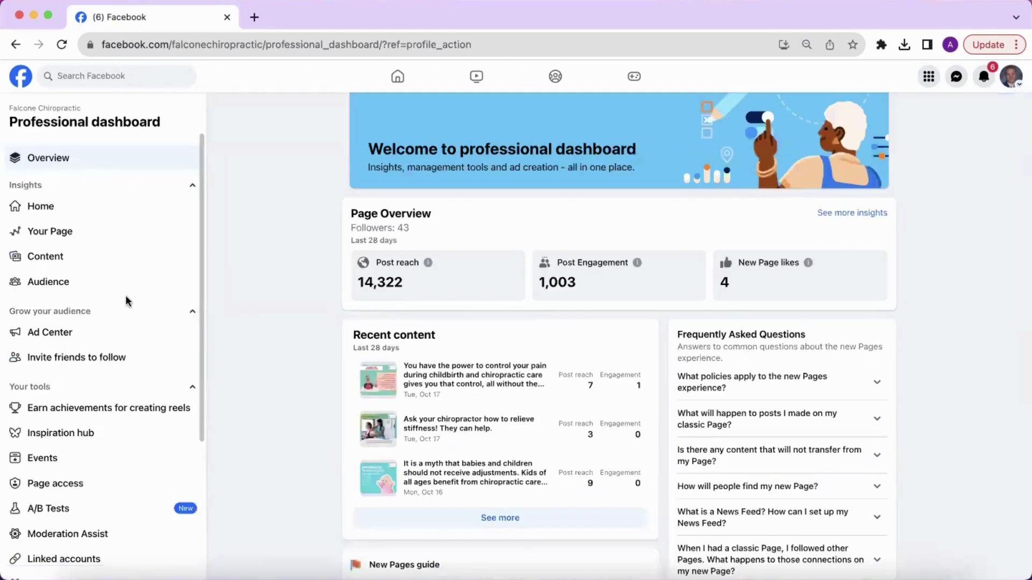
Step: Add the team member under Page access with full control of the Falcone Chiropractic Page
{"action": "left_click", "coordinate": [64, 486]}
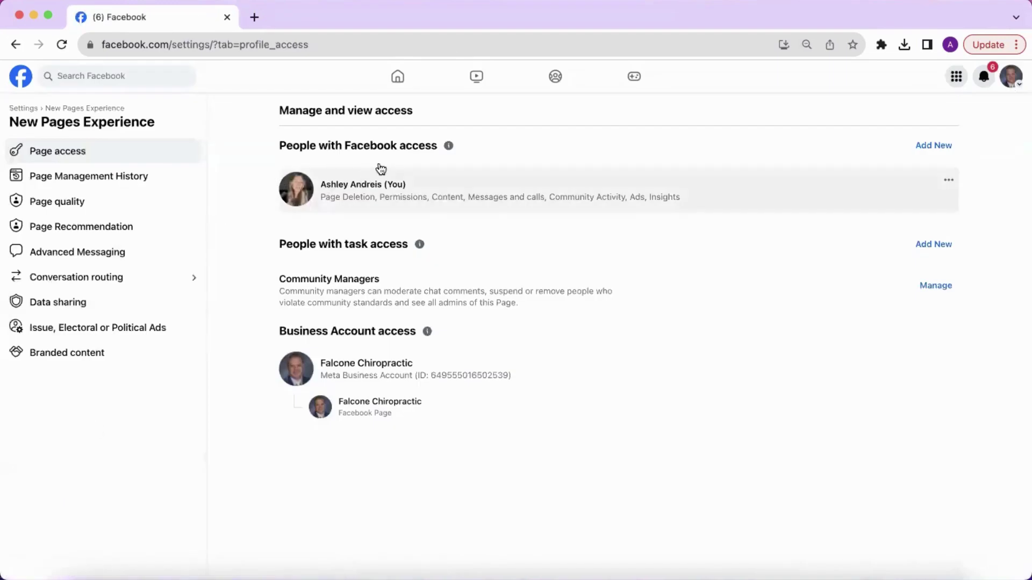
{"action": "left_click", "coordinate": [935, 149]}
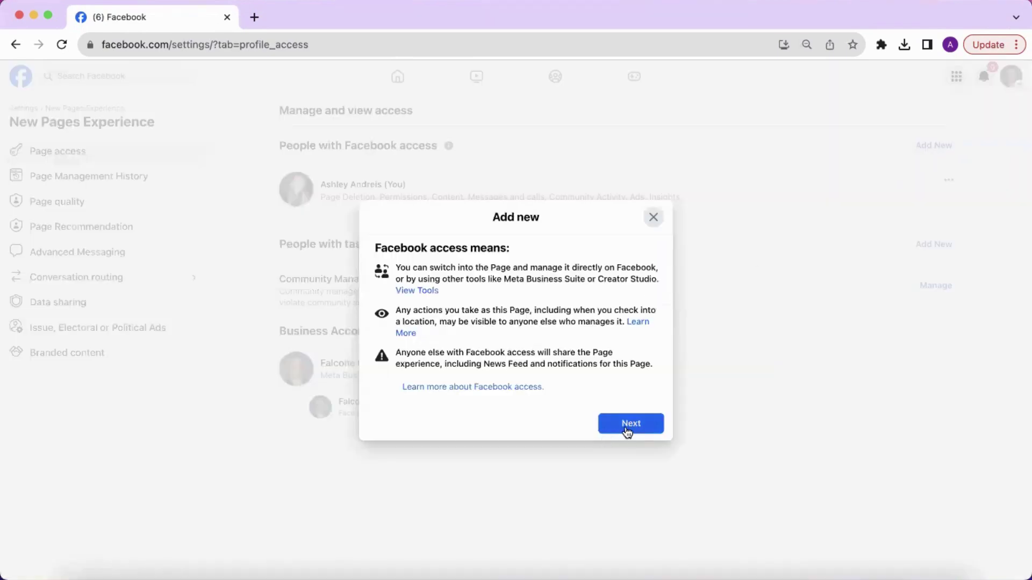
{"action": "left_click", "coordinate": [627, 430]}
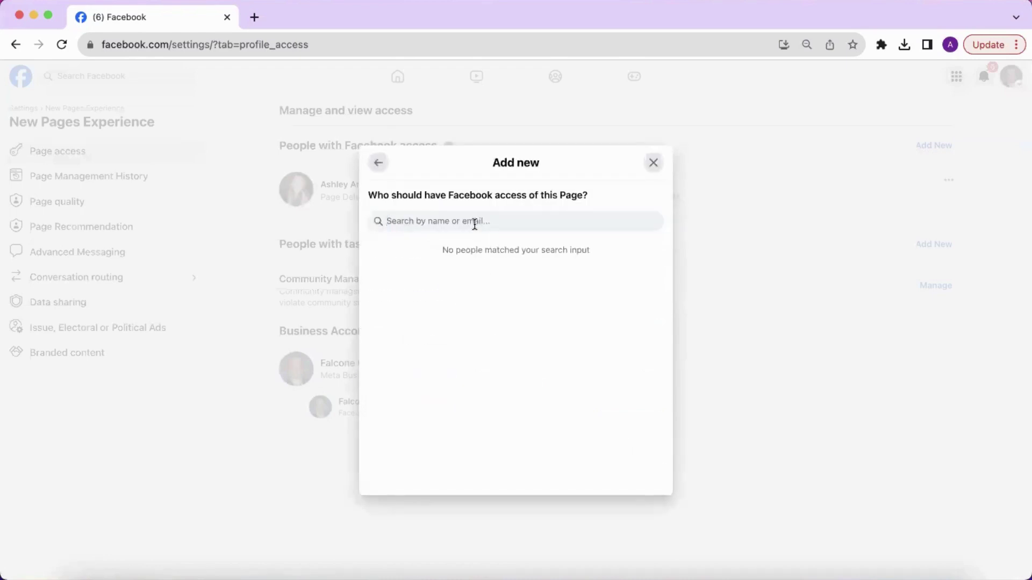
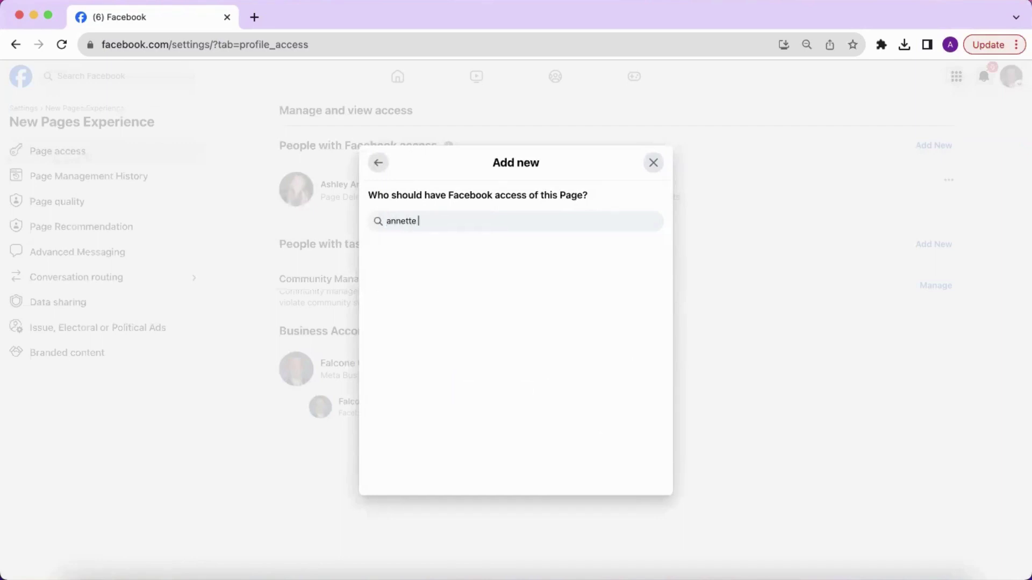
{"action": "left_click", "coordinate": [475, 261]}
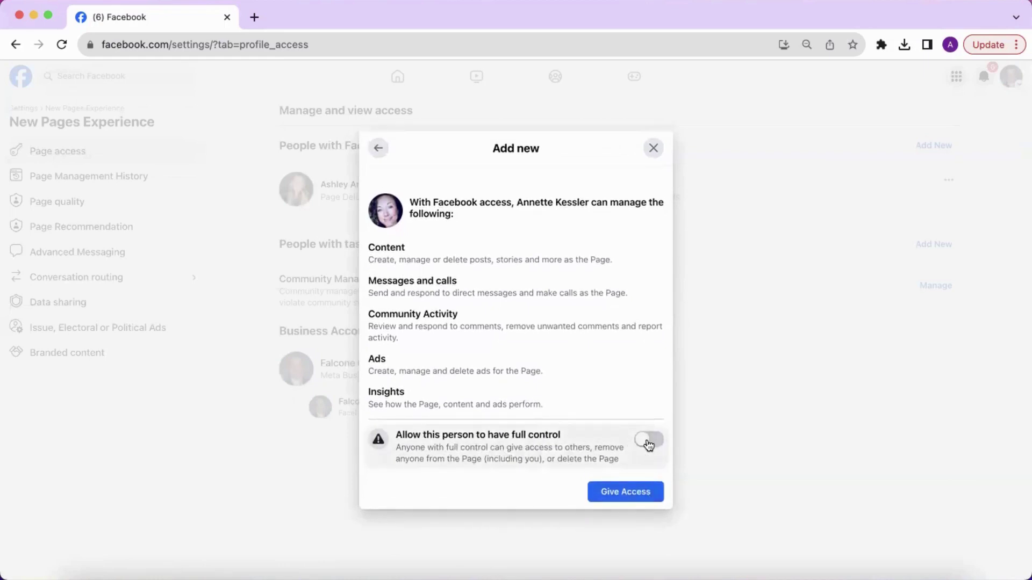
{"action": "left_click", "coordinate": [648, 442]}
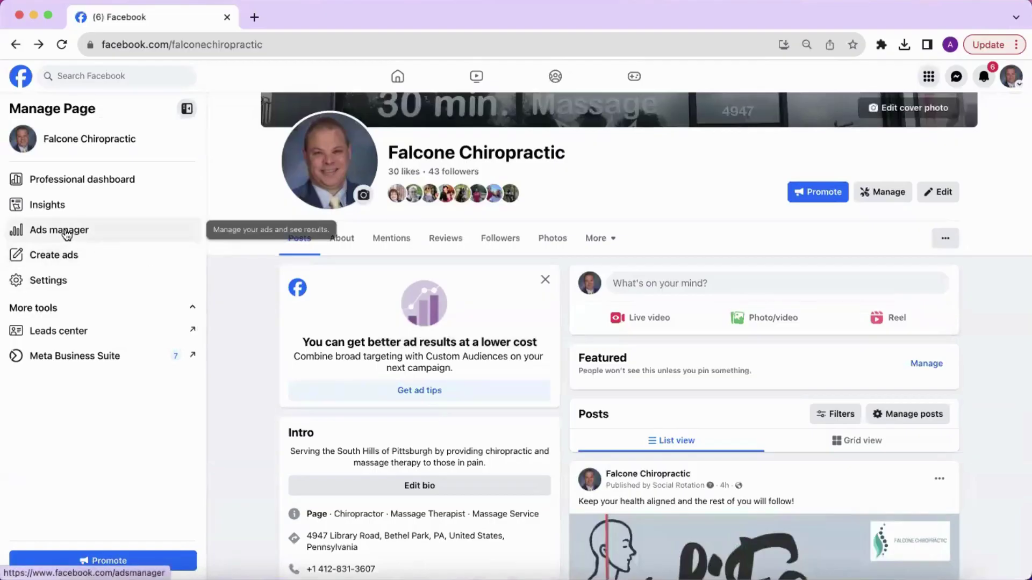
Step: Switch Ads Manager to the Falcone Chiro ad account, then go to business settings
{"action": "left_click", "coordinate": [57, 232]}
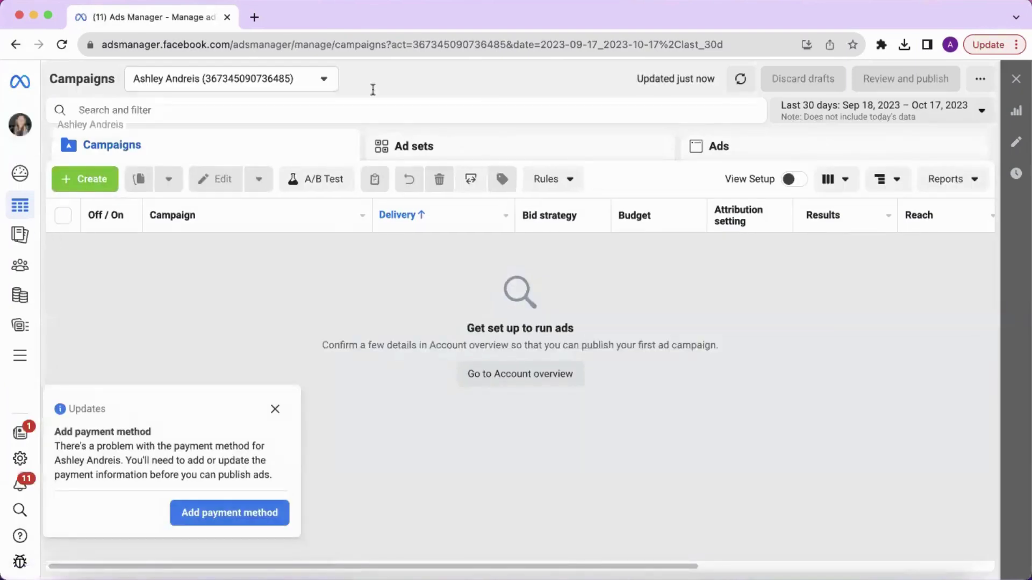
{"action": "left_click", "coordinate": [324, 81]}
{"action": "left_click", "coordinate": [216, 182]}
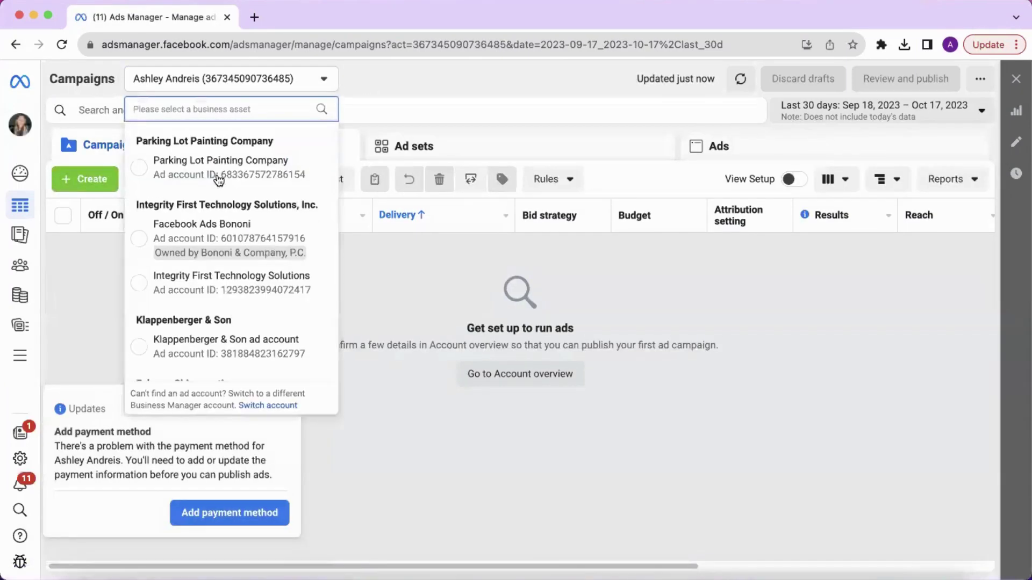
{"action": "scroll", "coordinate": [230, 279], "scroll_direction": "down", "scroll_amount": 1}
{"action": "scroll", "coordinate": [230, 276], "scroll_direction": "down", "scroll_amount": 3}
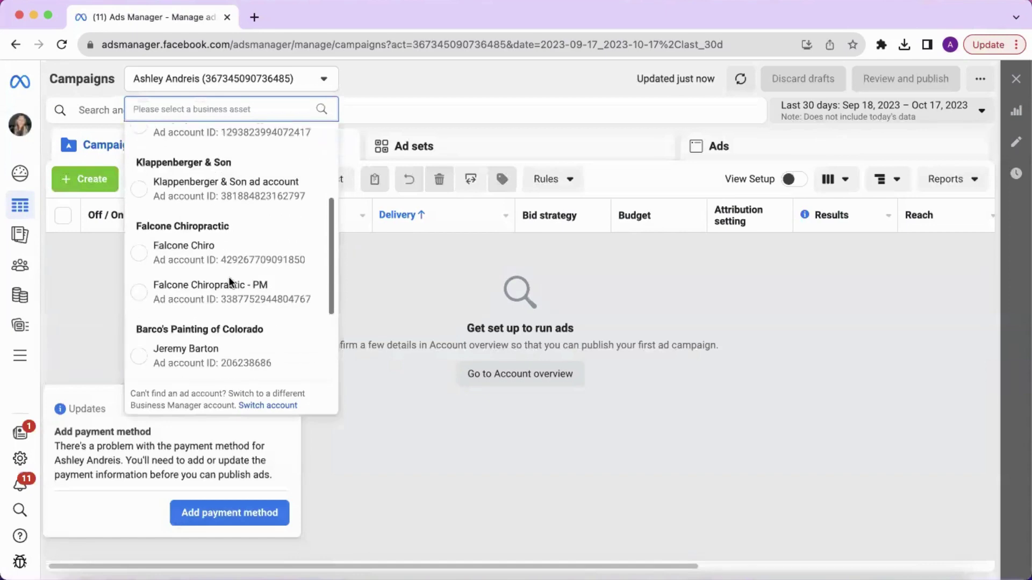
{"action": "left_click", "coordinate": [217, 247]}
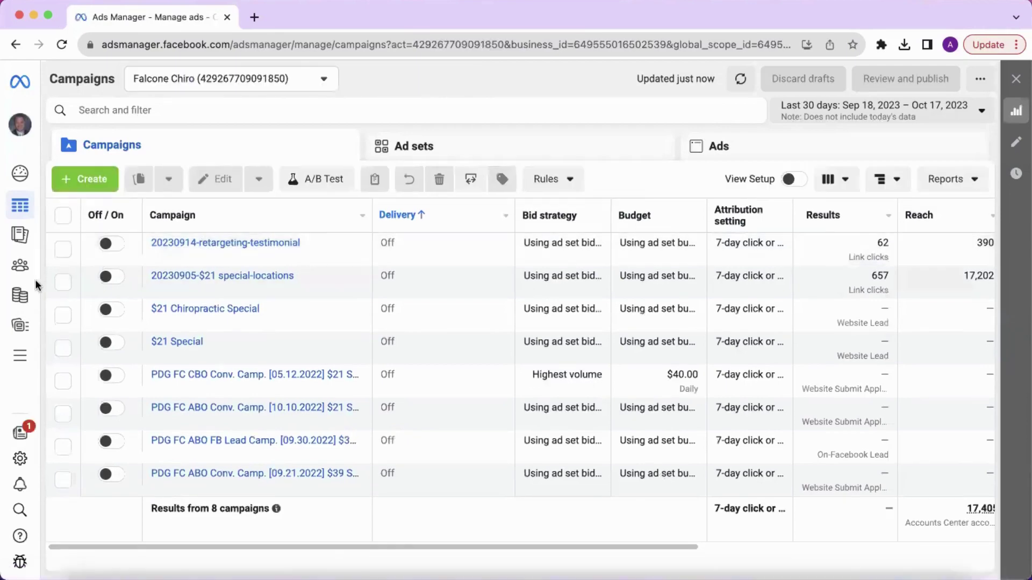
{"action": "mouse_move", "coordinate": [92, 539]}
{"action": "left_click", "coordinate": [22, 459]}
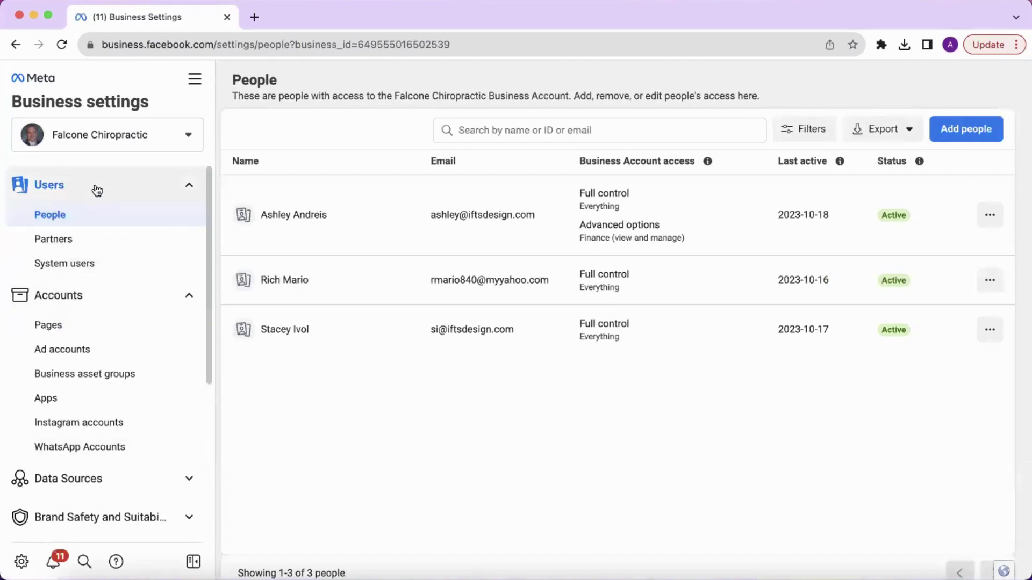
Step: Check the access level explanations and enter the team member's e-mail in Add people
{"action": "left_click", "coordinate": [707, 162]}
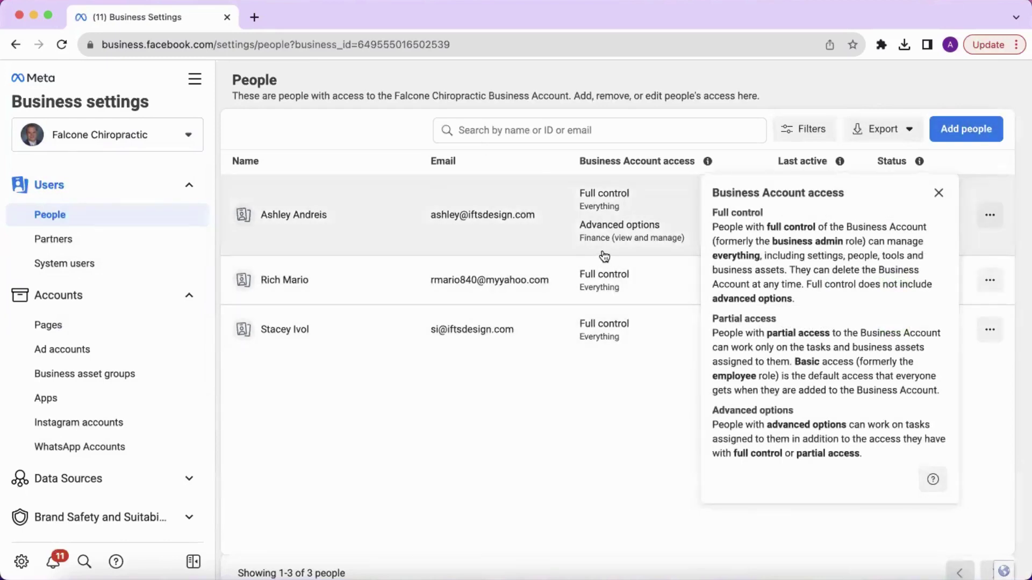
{"action": "left_click", "coordinate": [966, 133]}
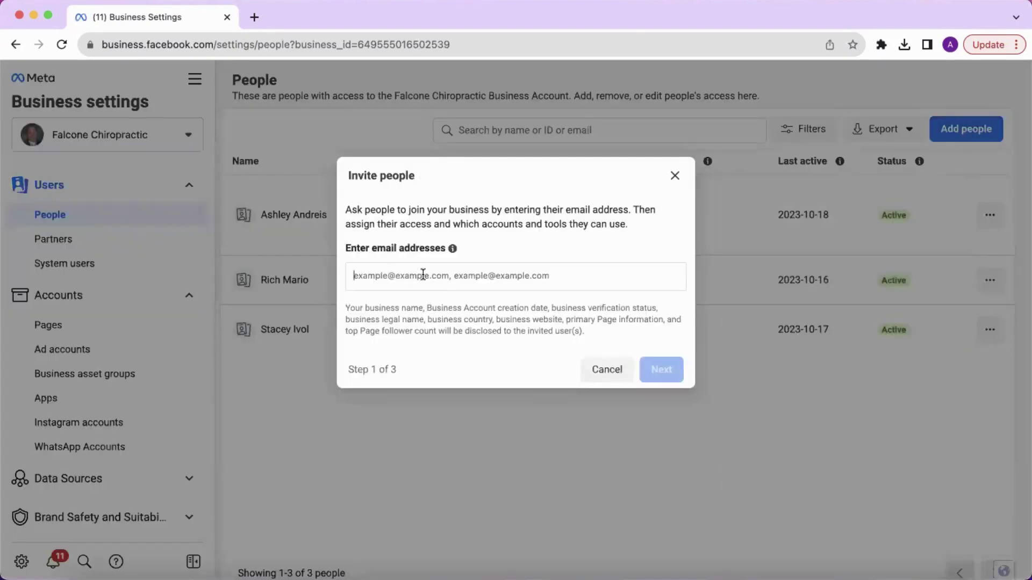
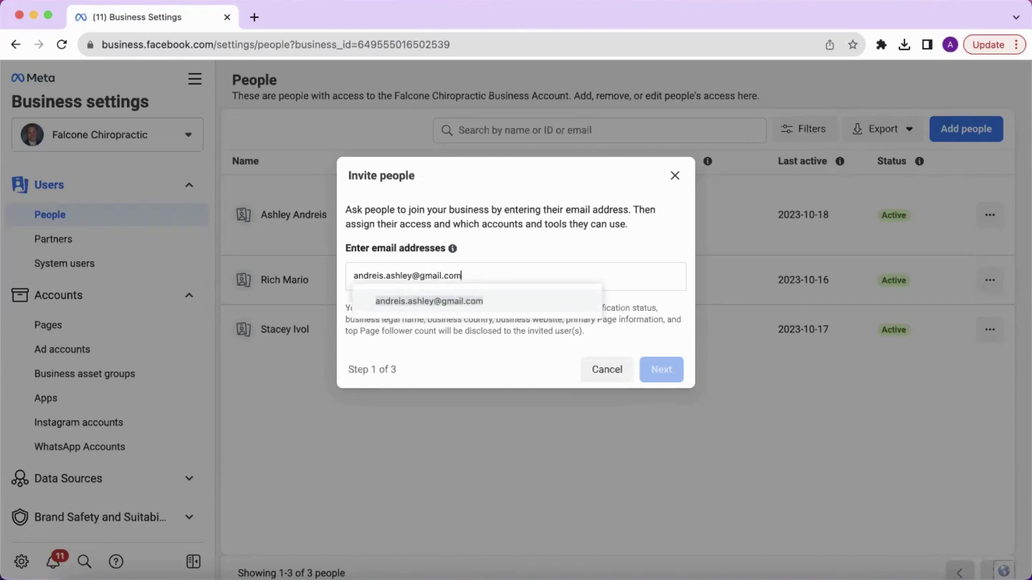
{"action": "key", "text": "Return"}
Step: Go past the invitee's task review to the Assign Access step
{"action": "left_click", "coordinate": [656, 369]}
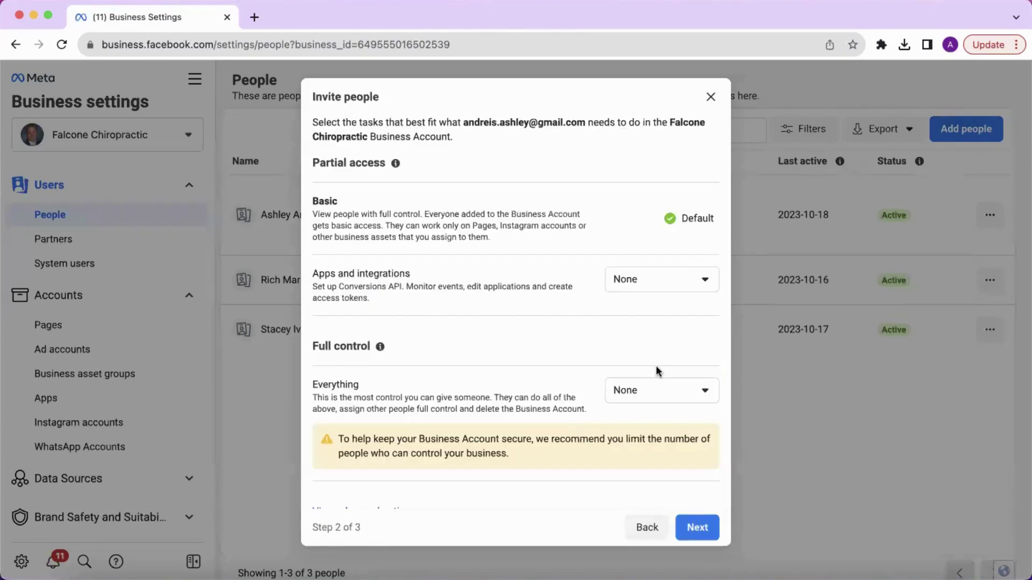
{"action": "scroll", "coordinate": [546, 320], "scroll_direction": "down", "scroll_amount": 1}
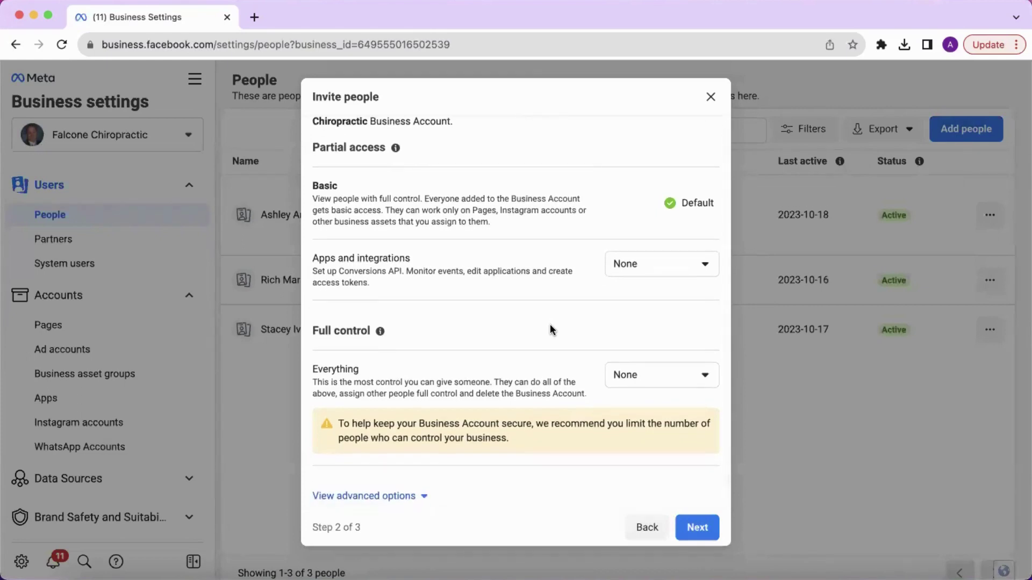
{"action": "scroll", "coordinate": [551, 325], "scroll_direction": "up", "scroll_amount": 1}
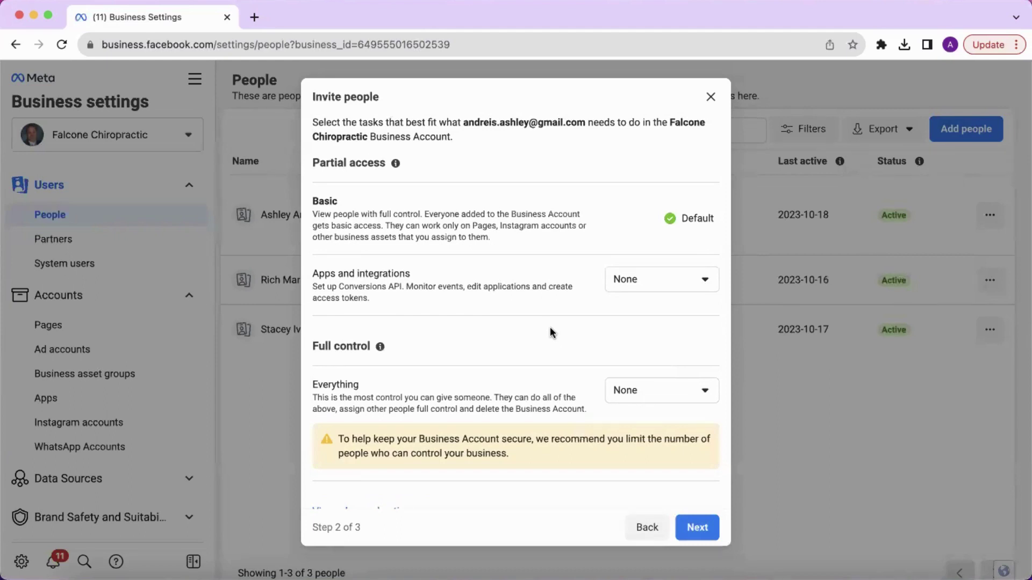
{"action": "scroll", "coordinate": [550, 332], "scroll_direction": "down", "scroll_amount": 1}
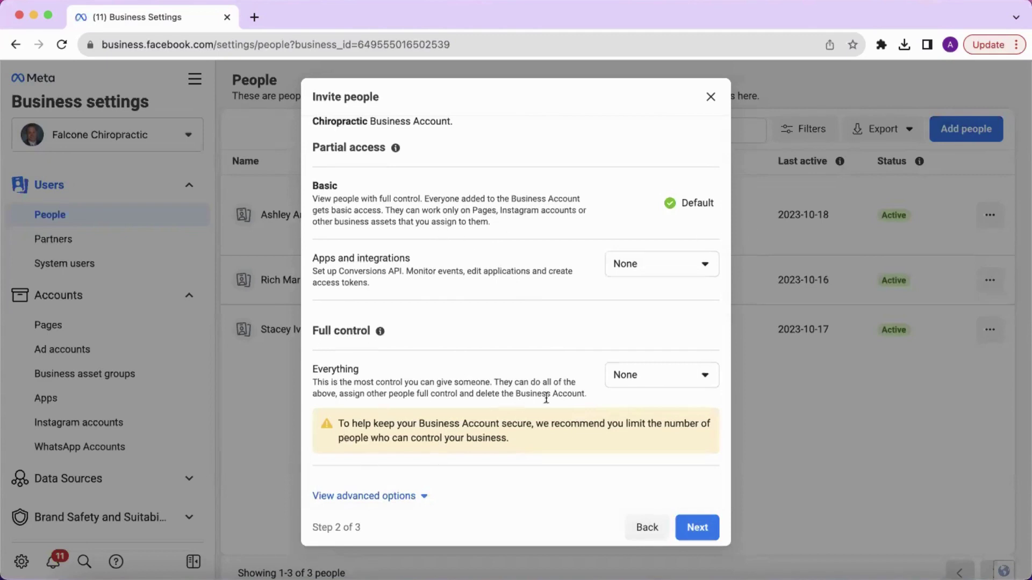
{"action": "left_click", "coordinate": [698, 531]}
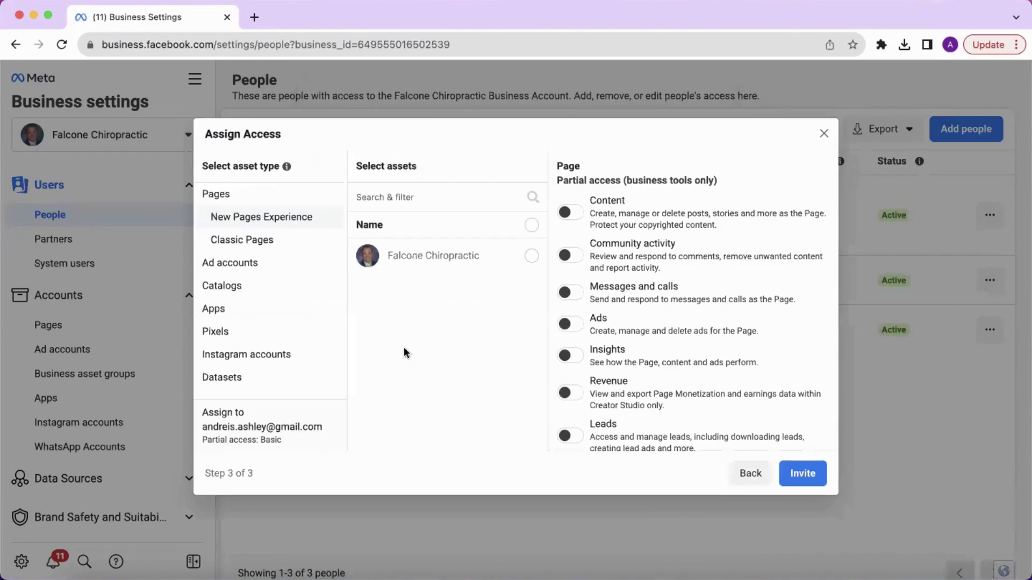
Step: Assign the Falcone Chiropractic Page with Content, Community activity and full-control permissions
{"action": "left_click", "coordinate": [532, 258]}
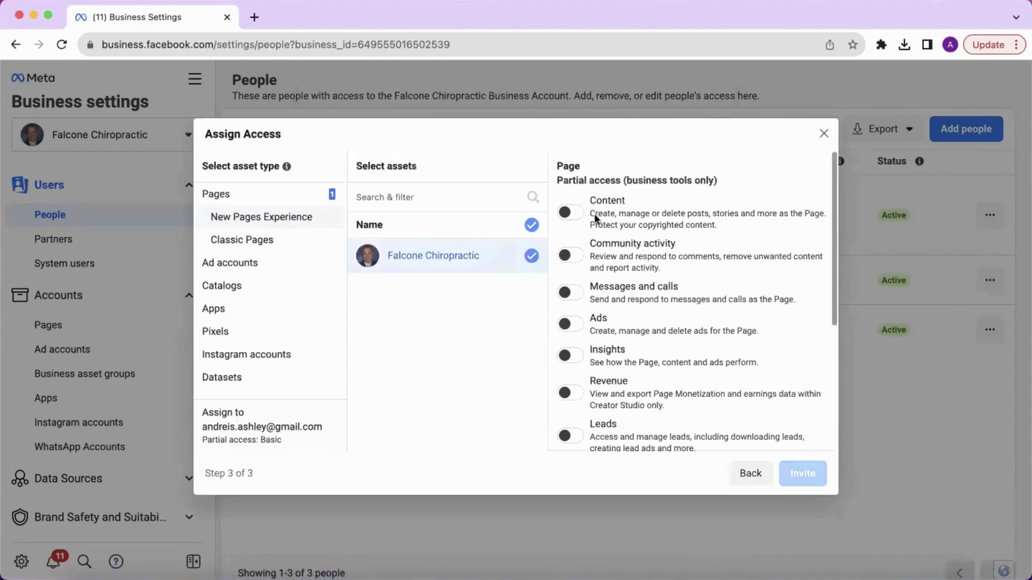
{"action": "scroll", "coordinate": [693, 312], "scroll_direction": "down", "scroll_amount": 1}
{"action": "scroll", "coordinate": [693, 315], "scroll_direction": "up", "scroll_amount": 1}
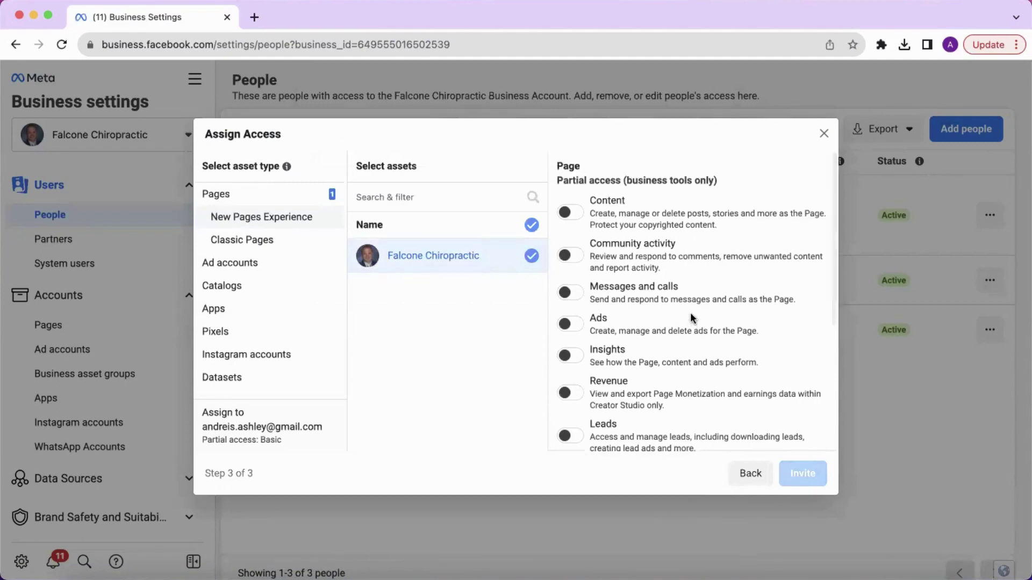
{"action": "scroll", "coordinate": [690, 318], "scroll_direction": "down", "scroll_amount": 1}
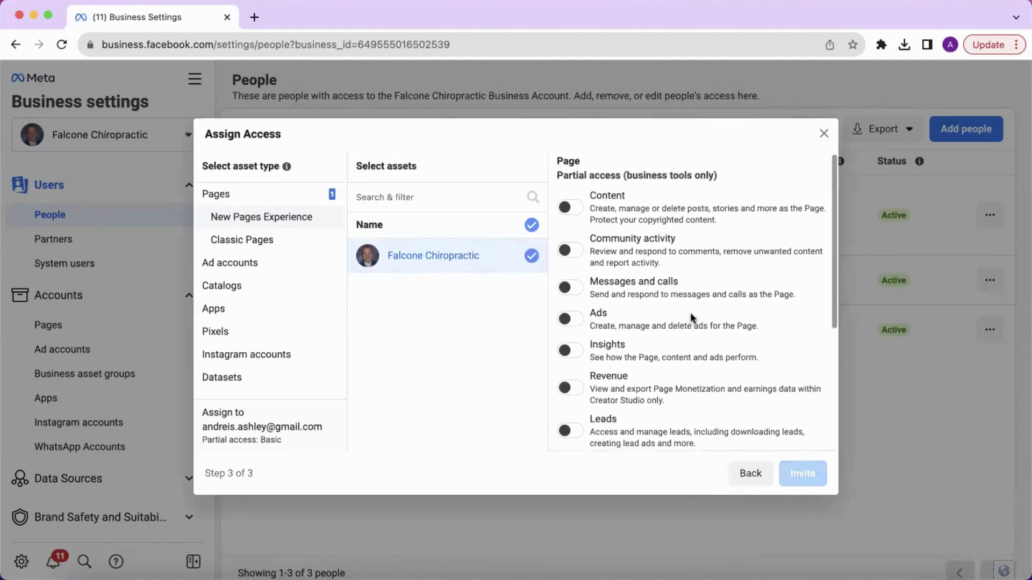
{"action": "left_click", "coordinate": [569, 201]}
{"action": "left_click", "coordinate": [565, 241]}
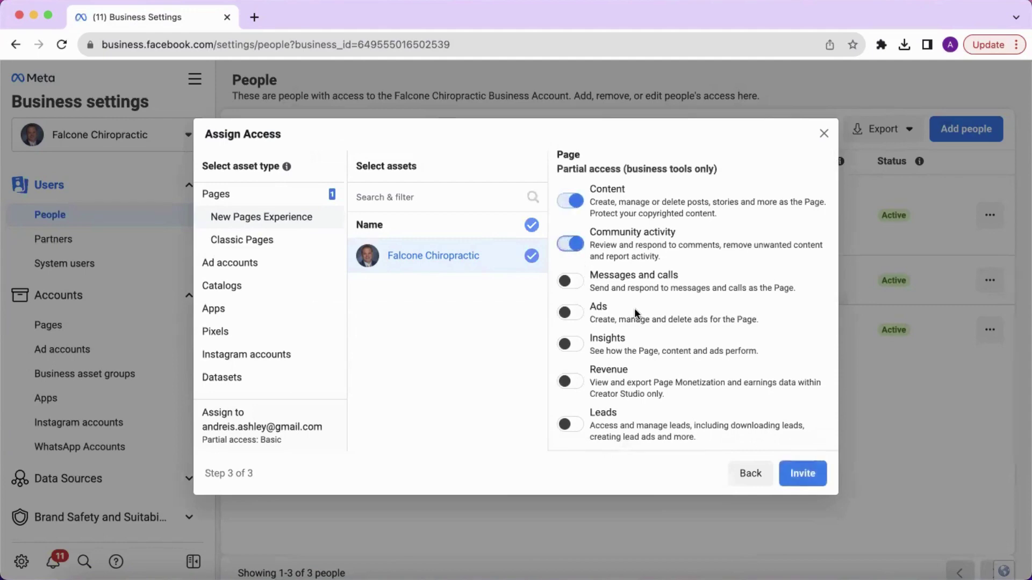
{"action": "scroll", "coordinate": [636, 308], "scroll_direction": "down", "scroll_amount": 4}
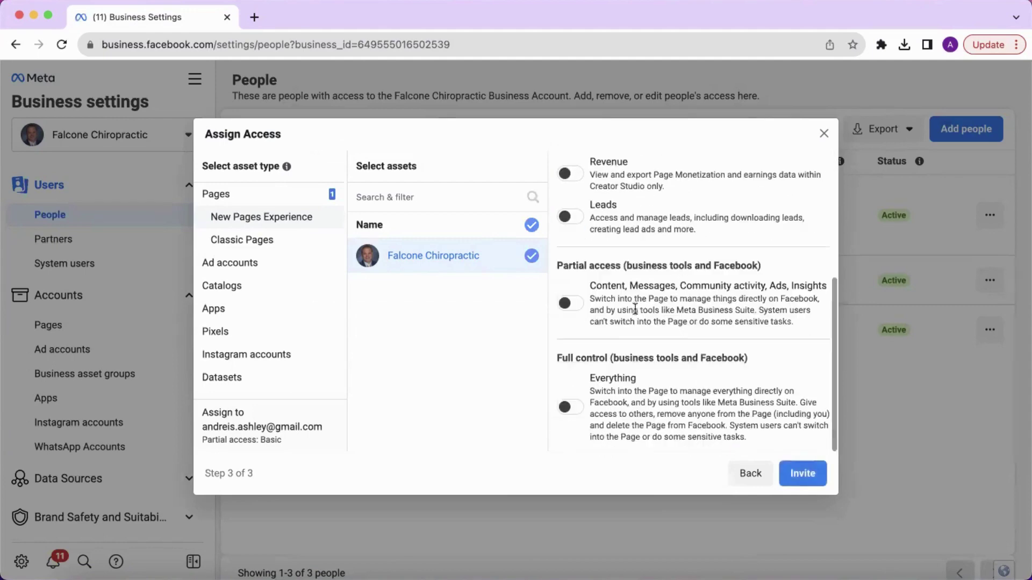
{"action": "left_click", "coordinate": [569, 406]}
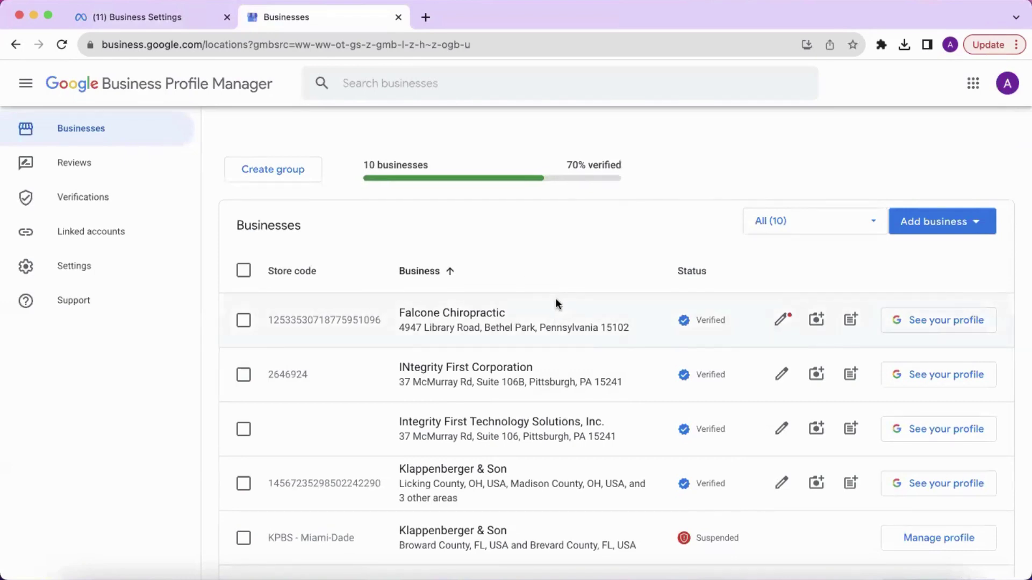
Step: Go to Business Profile settings from the Falcone Chiropractic profile's three-dot menu
{"action": "left_click", "coordinate": [440, 317]}
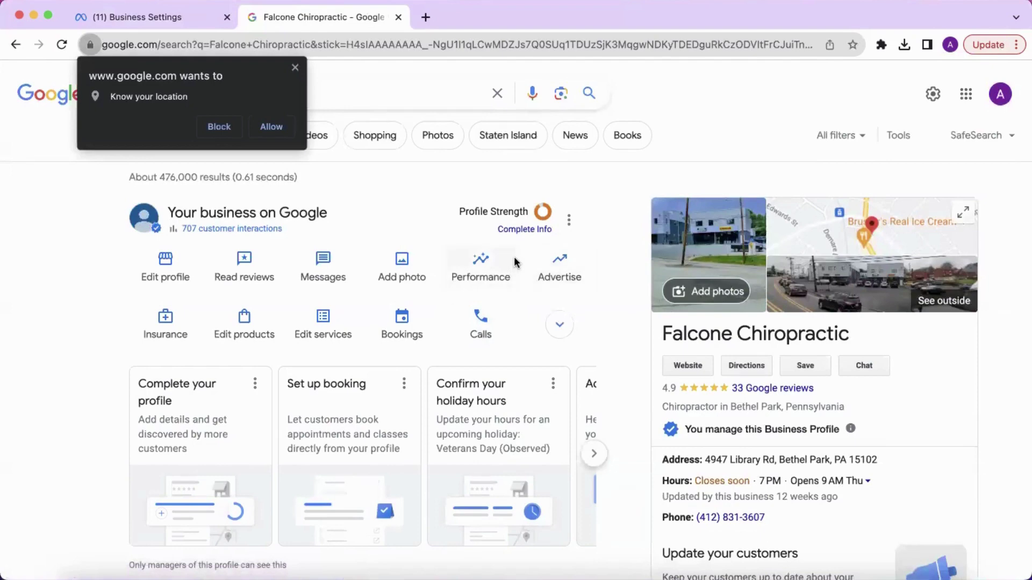
{"action": "left_click", "coordinate": [569, 223]}
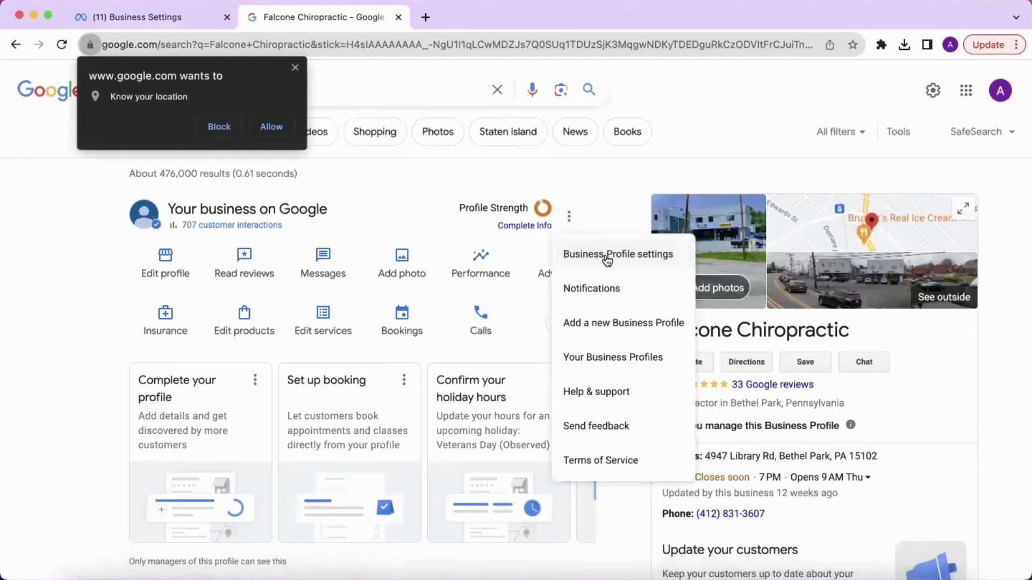
{"action": "left_click", "coordinate": [607, 260]}
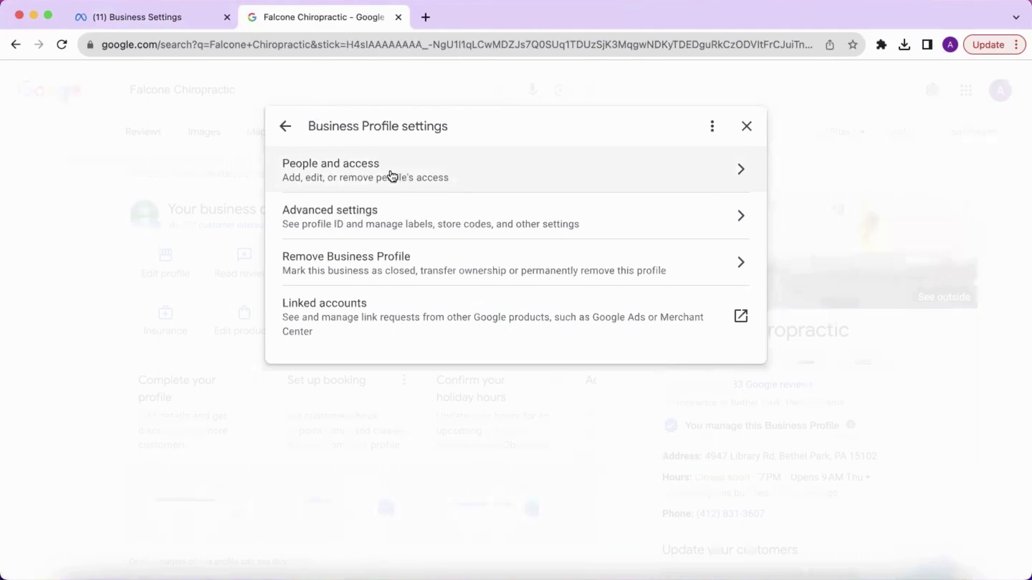
Step: Under People and access, add the team member's e-mail as a new Manager
{"action": "left_click", "coordinate": [384, 171]}
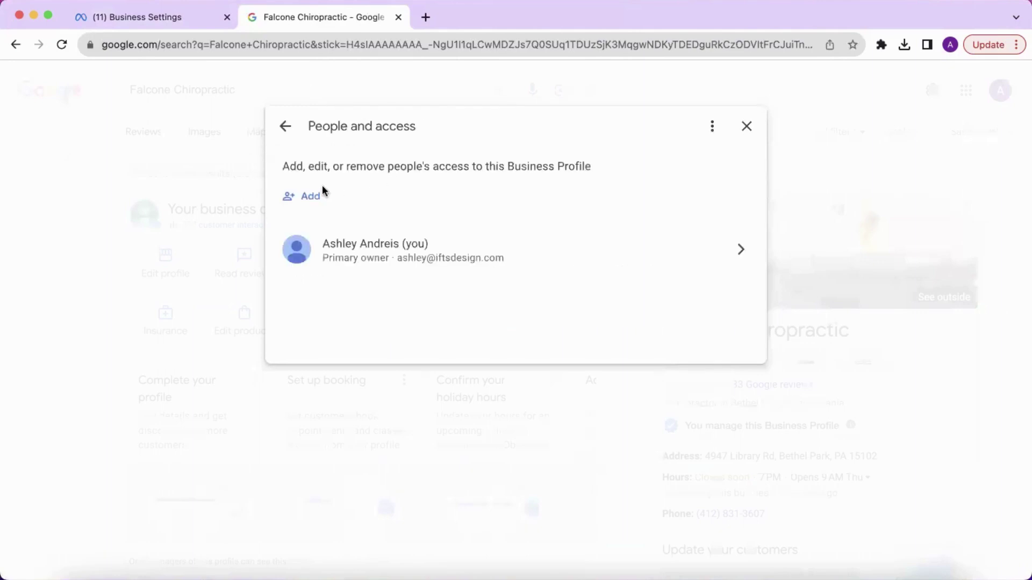
{"action": "left_click", "coordinate": [309, 198]}
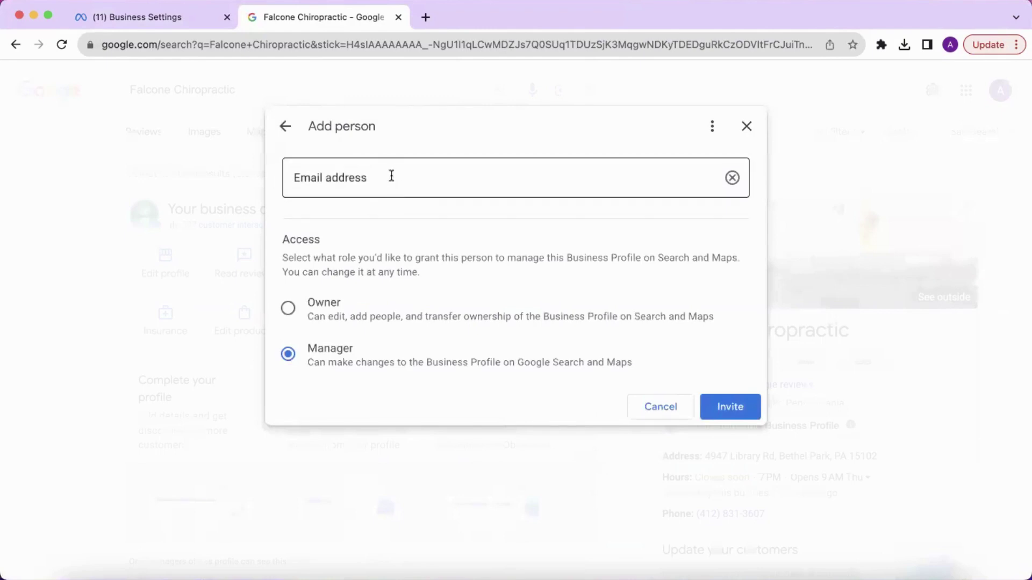
{"action": "left_click", "coordinate": [391, 176]}
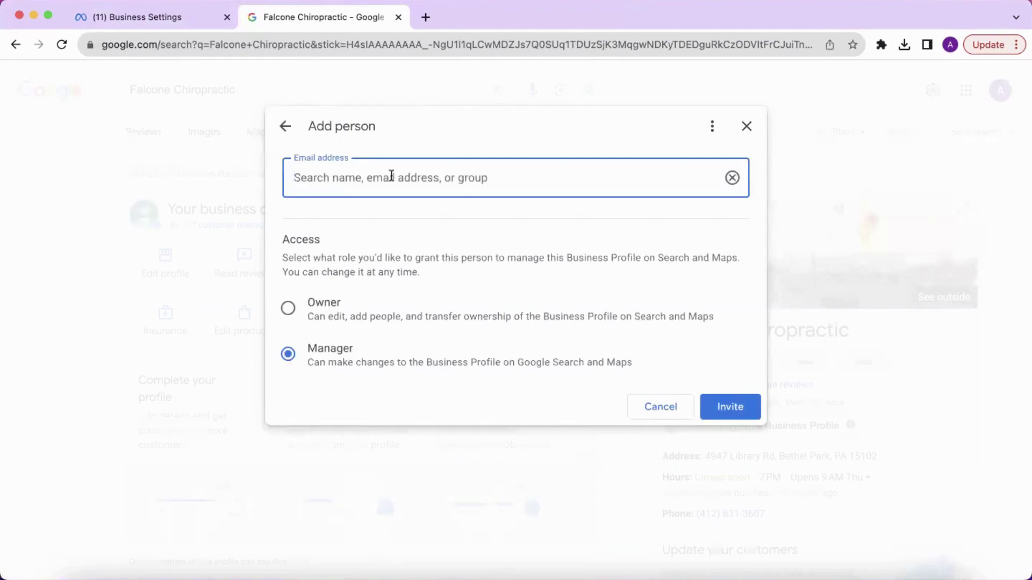
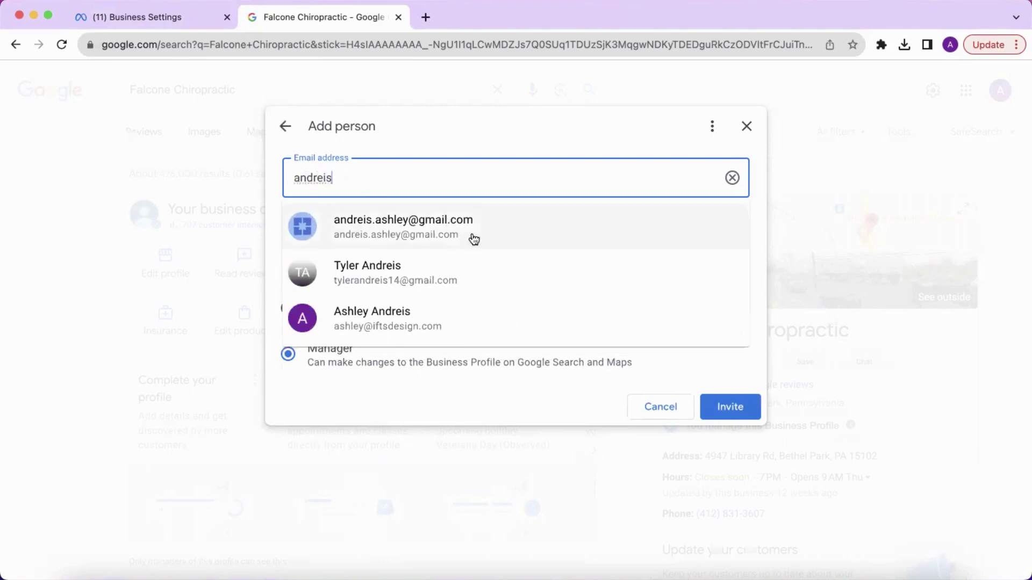
{"action": "left_click", "coordinate": [472, 233]}
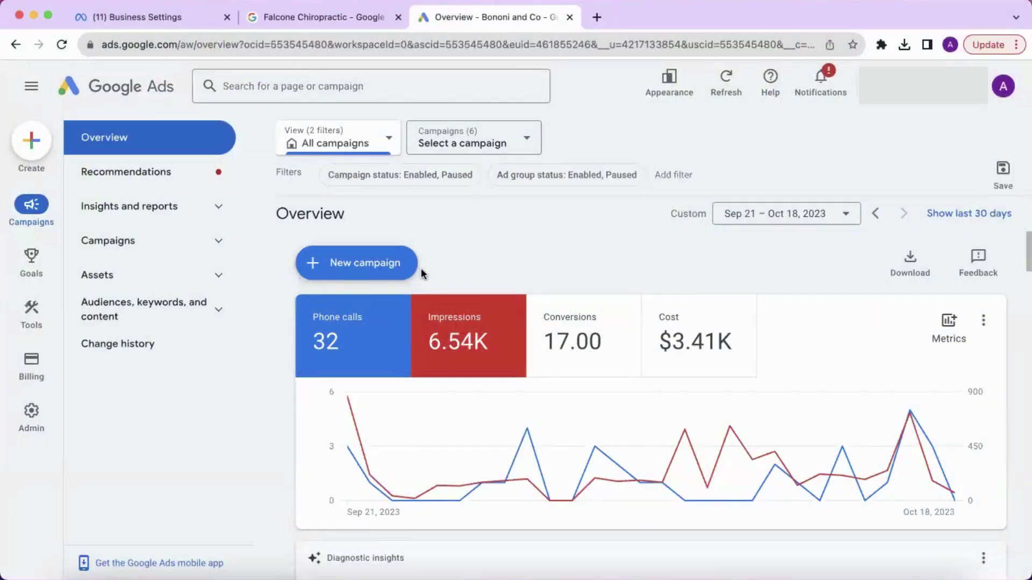
Step: Start a new user invitation under Admin > Access and security for Bononi and Co
{"action": "mouse_move", "coordinate": [29, 422]}
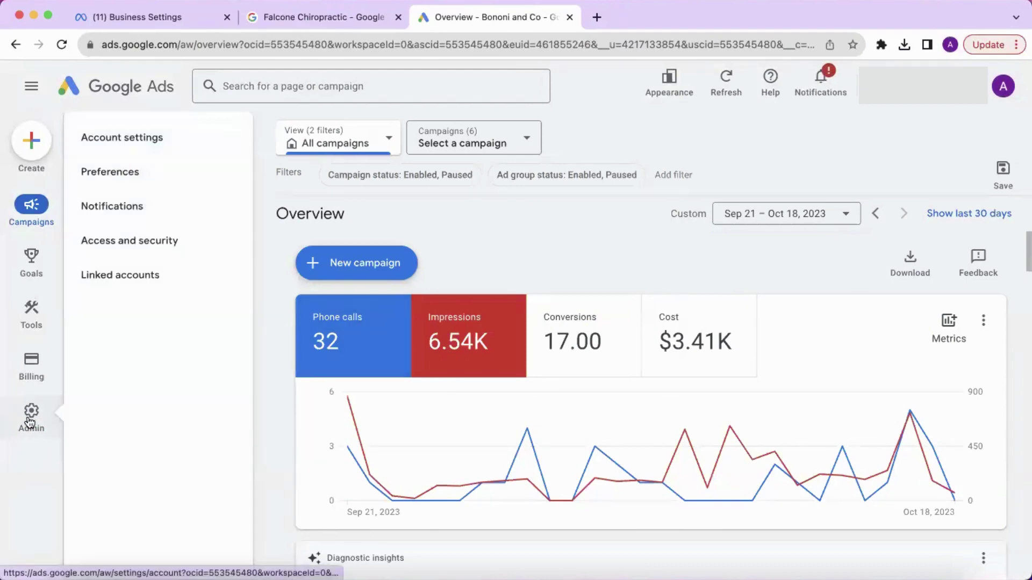
{"action": "left_click", "coordinate": [137, 247]}
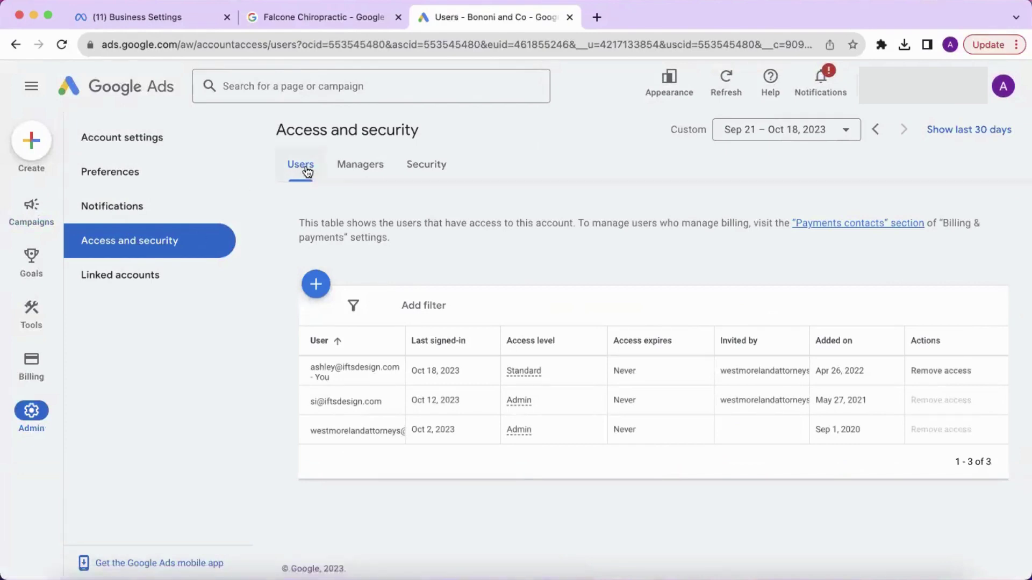
{"action": "left_click", "coordinate": [316, 283]}
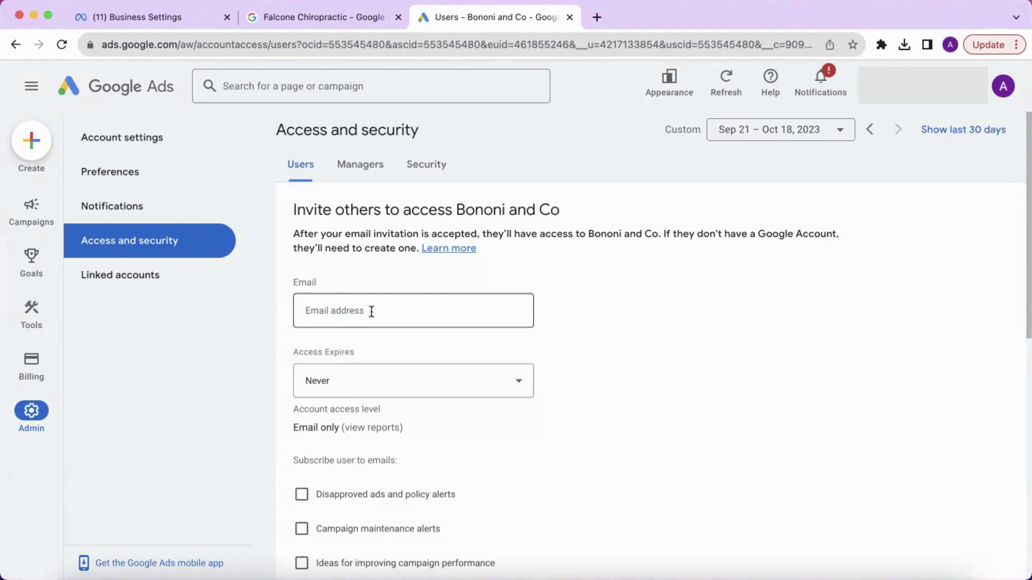
{"action": "scroll", "coordinate": [372, 311], "scroll_direction": "down", "scroll_amount": 5}
{"action": "scroll", "coordinate": [371, 316], "scroll_direction": "up", "scroll_amount": 3}
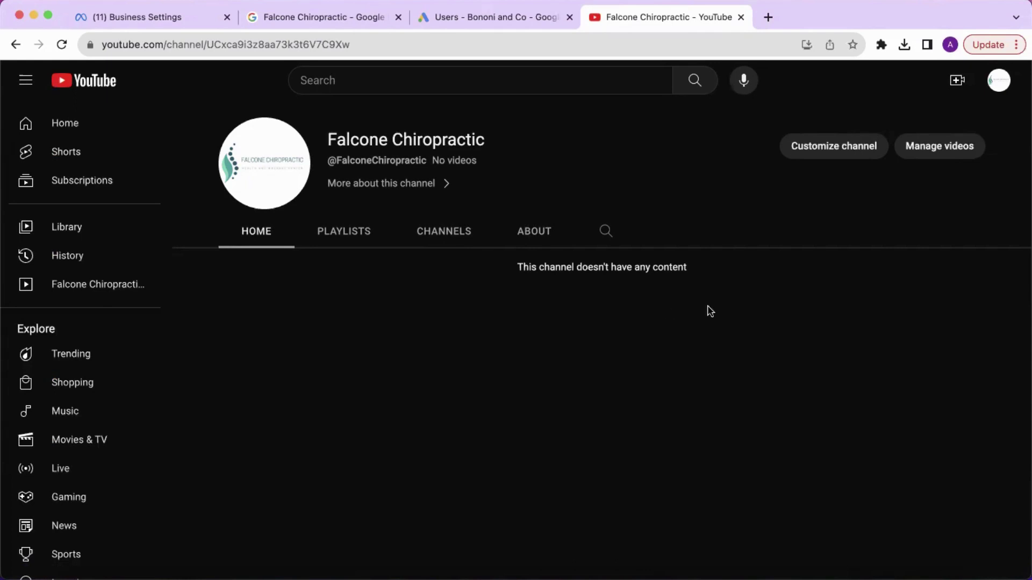
Step: Go to the channel's Settings > Permissions in YouTube Studio
{"action": "left_click", "coordinate": [1001, 84]}
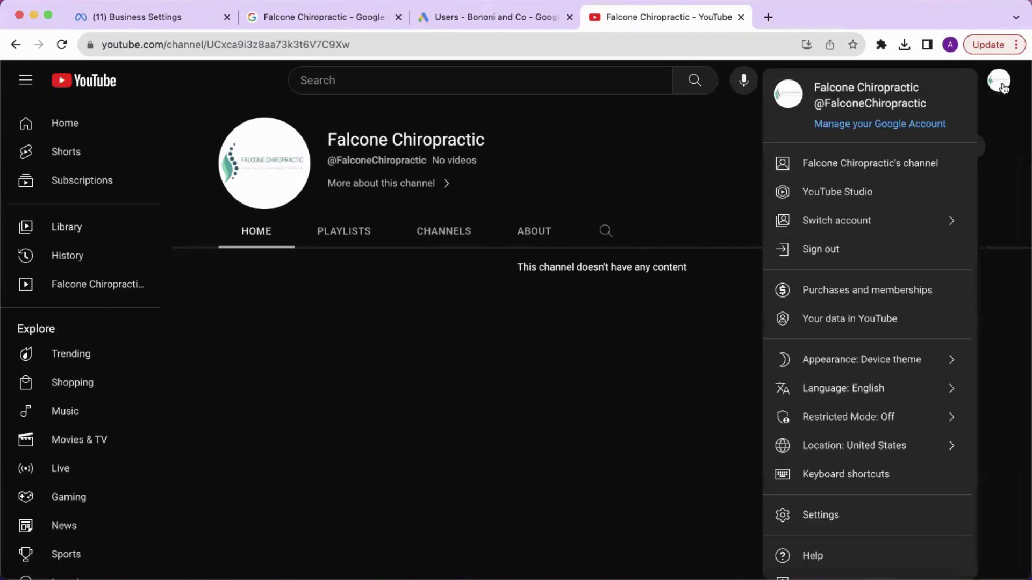
{"action": "left_click", "coordinate": [854, 197]}
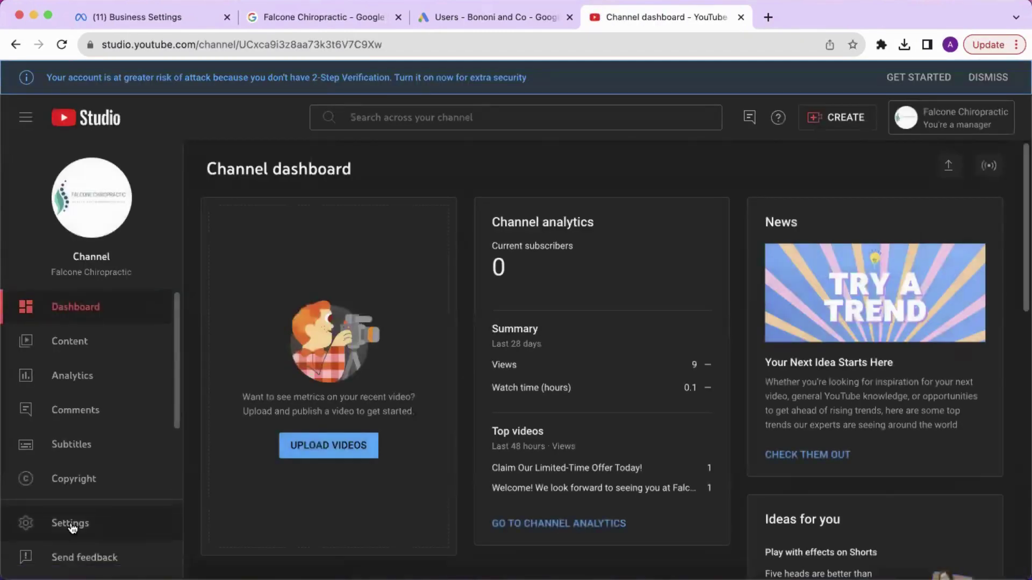
{"action": "left_click", "coordinate": [72, 525]}
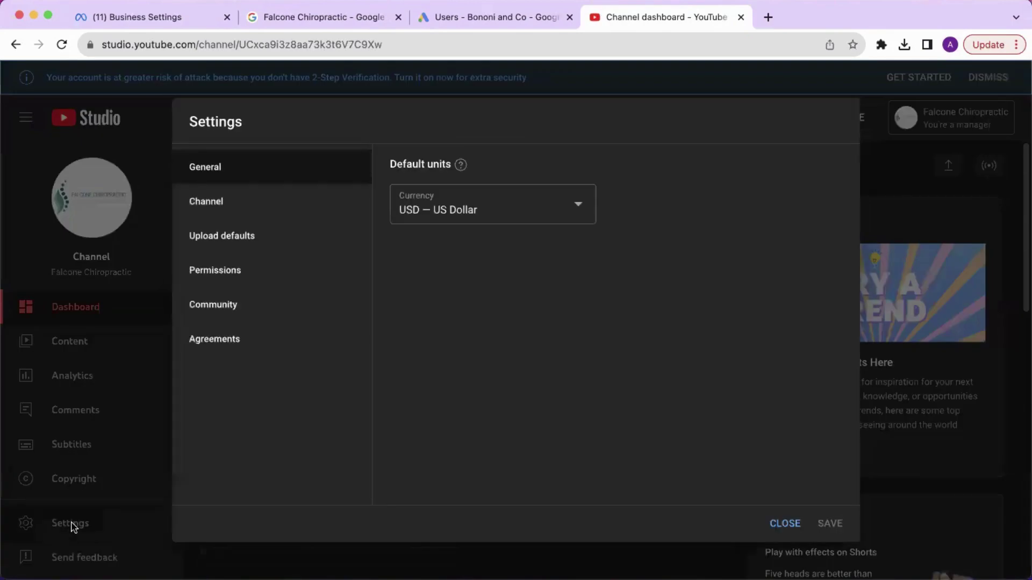
{"action": "left_click", "coordinate": [257, 274]}
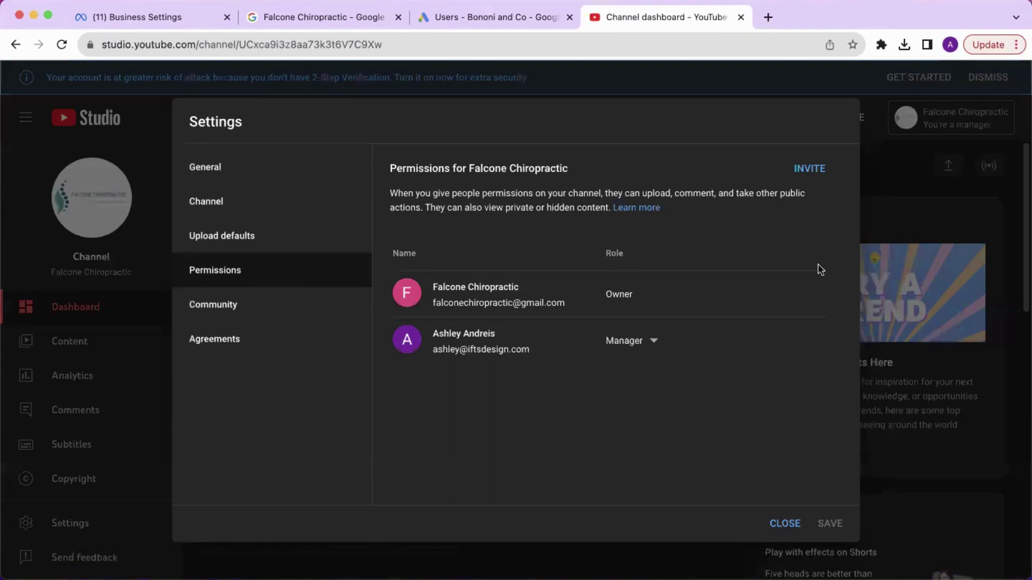
Step: Invite the team member's e-mail with Manager access to the channel
{"action": "left_click", "coordinate": [812, 171]}
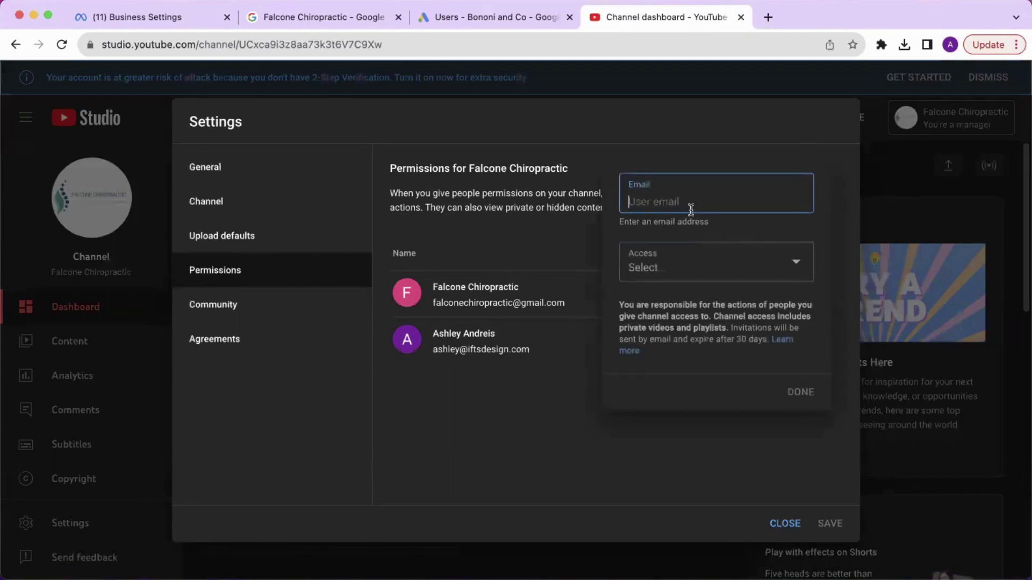
{"action": "left_click", "coordinate": [786, 263]}
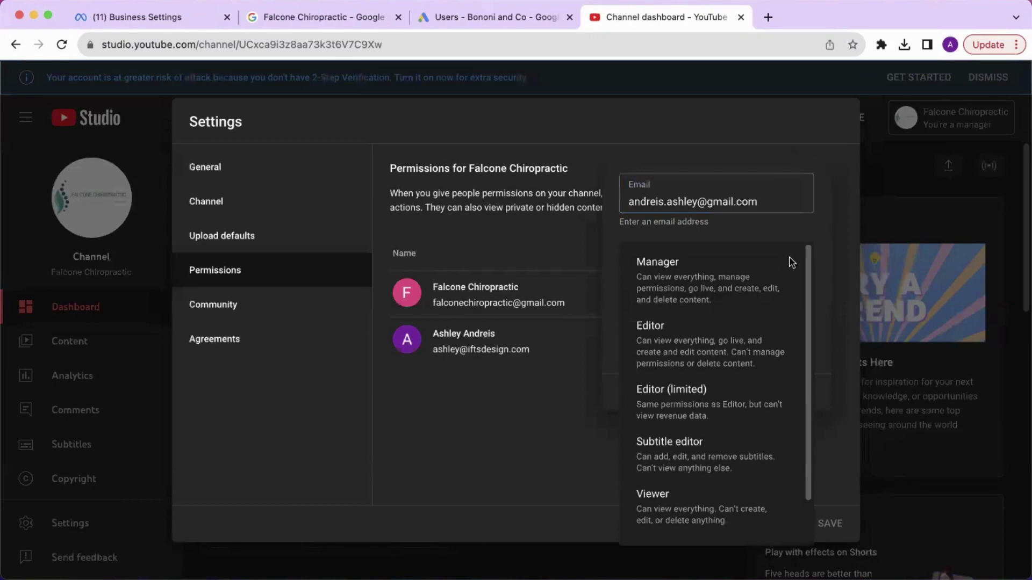
{"action": "left_click", "coordinate": [771, 276]}
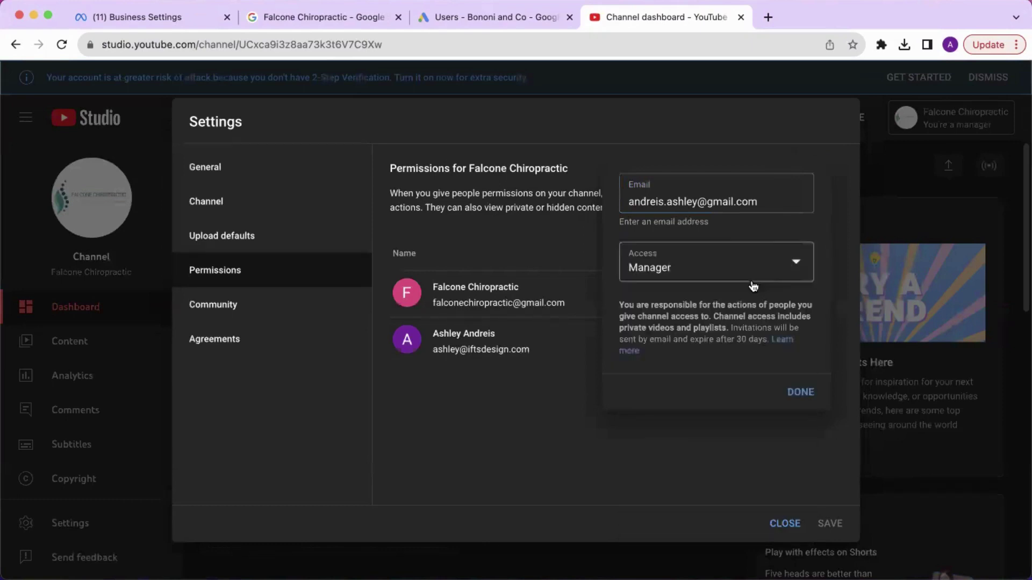
{"action": "left_click", "coordinate": [800, 393]}
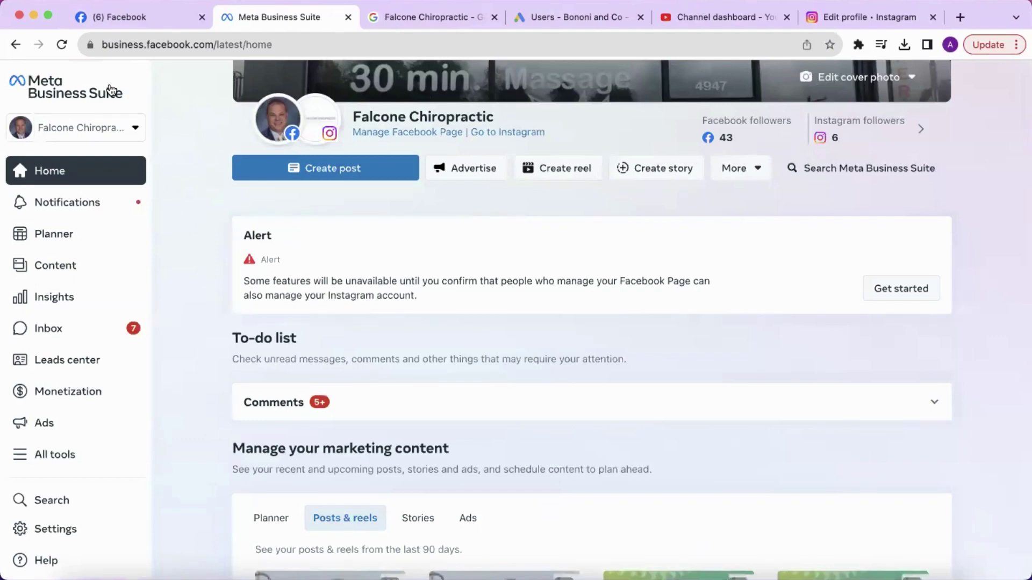
Step: Go to Settings to view the People list for Falcone Chiropractic
{"action": "left_click", "coordinate": [135, 132]}
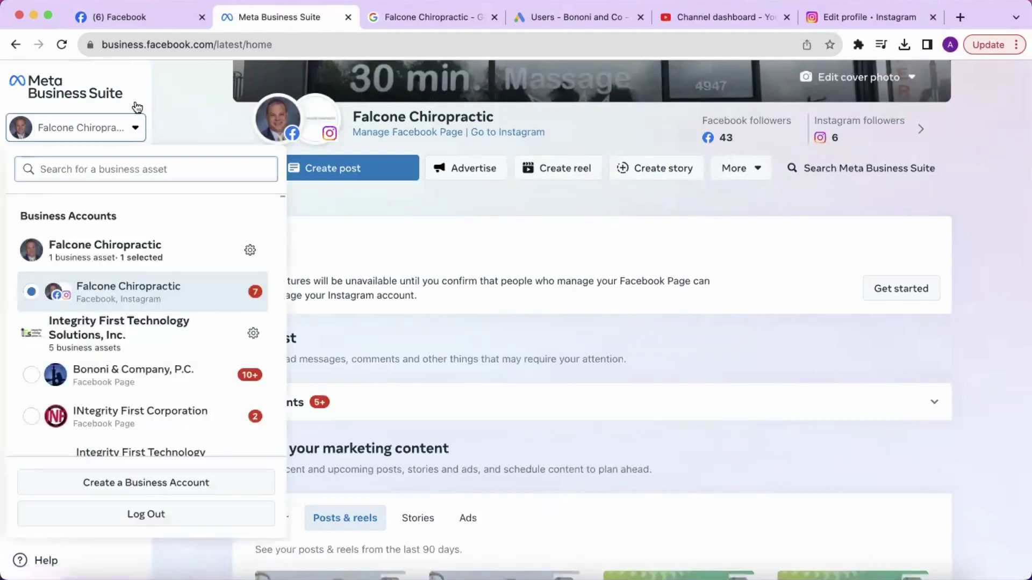
{"action": "left_click", "coordinate": [136, 106]}
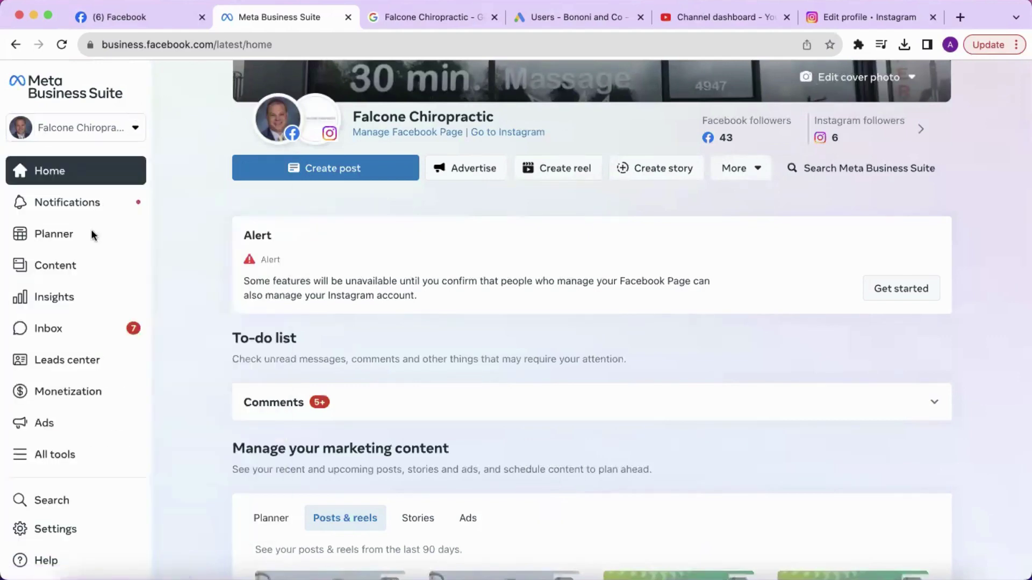
{"action": "left_click", "coordinate": [60, 530]}
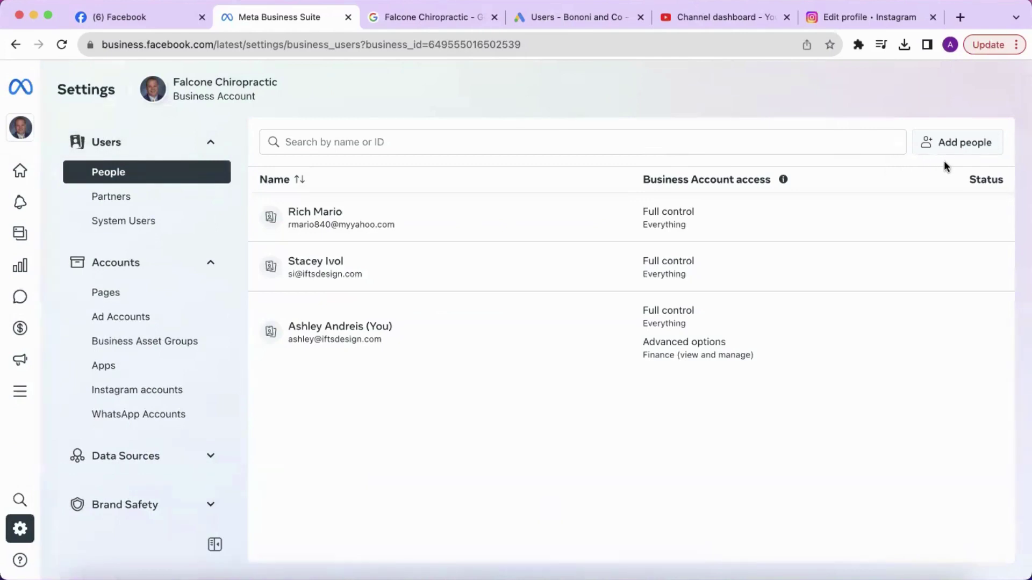
Step: Start a Business Account invitation and paste the team member's e-mail address
{"action": "left_click", "coordinate": [956, 142]}
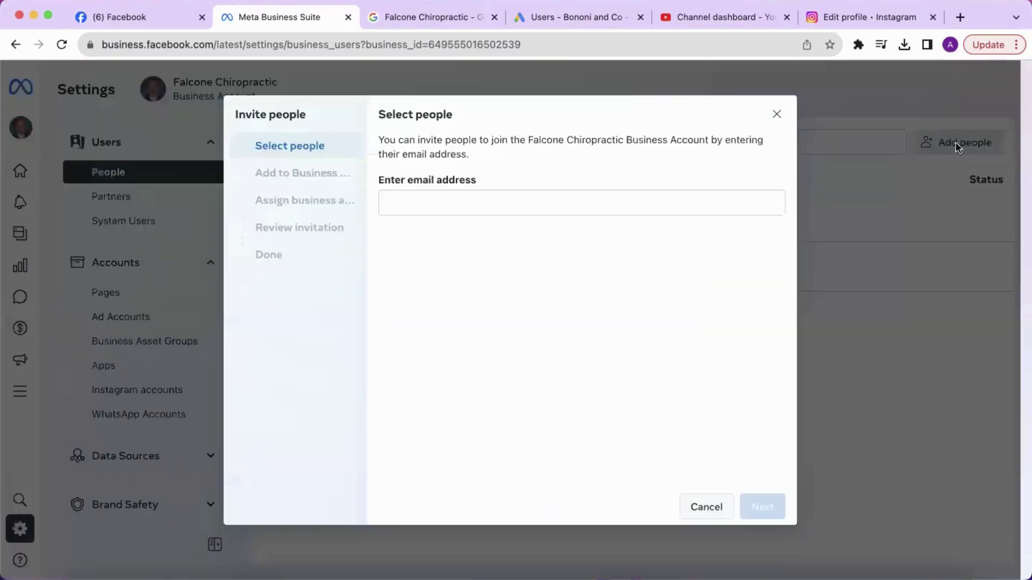
{"action": "left_click", "coordinate": [490, 203]}
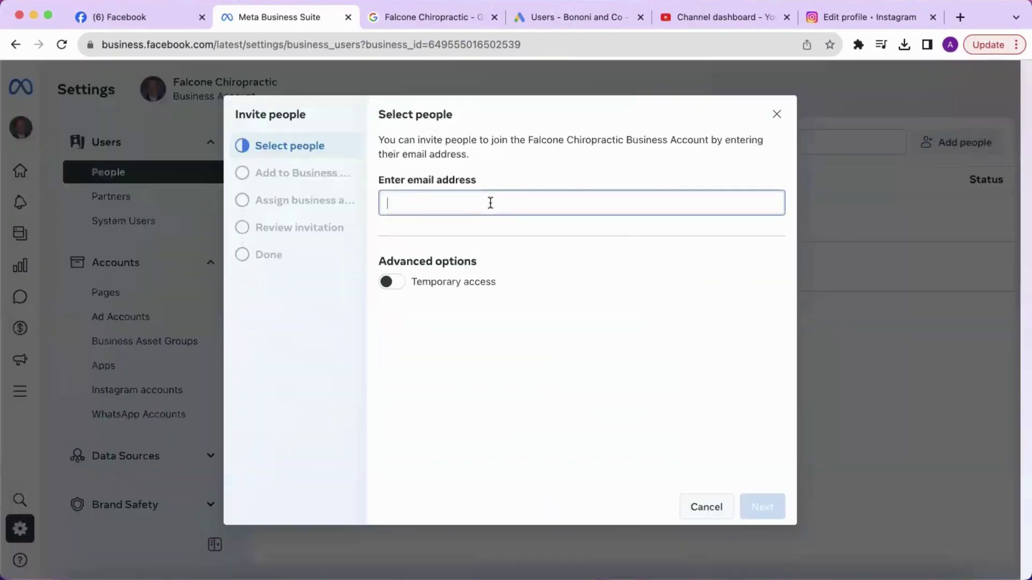
{"action": "key", "text": "super+v"}
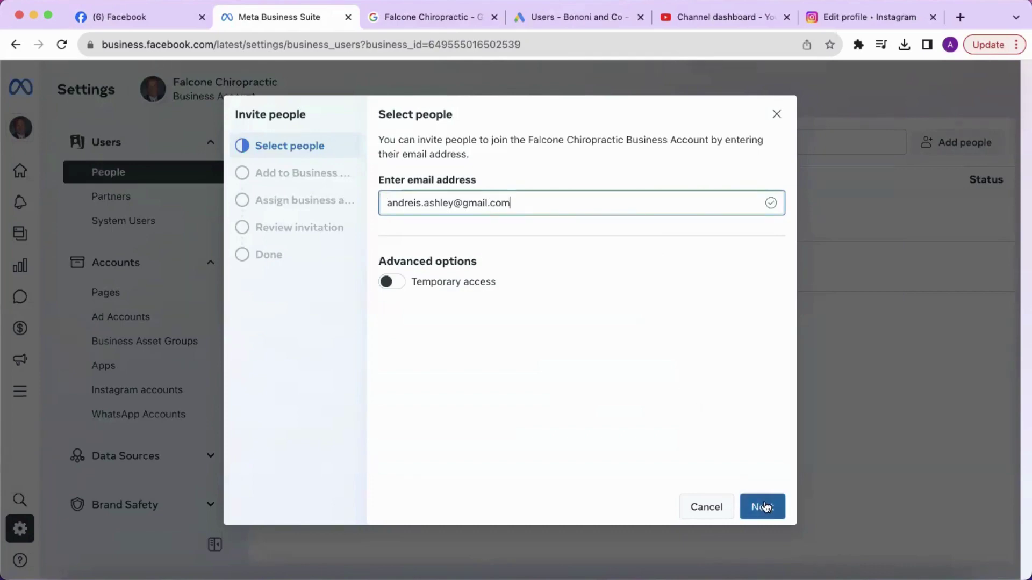
{"action": "left_click", "coordinate": [762, 507]}
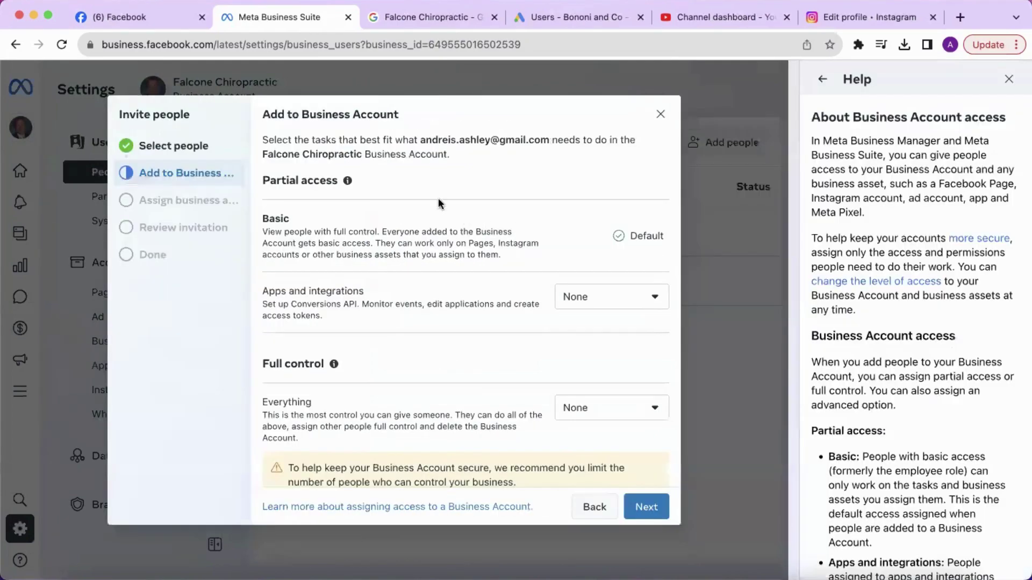
Step: Set Full control 'Everything' access to Manage and continue to asset assignment
{"action": "mouse_move", "coordinate": [347, 180]}
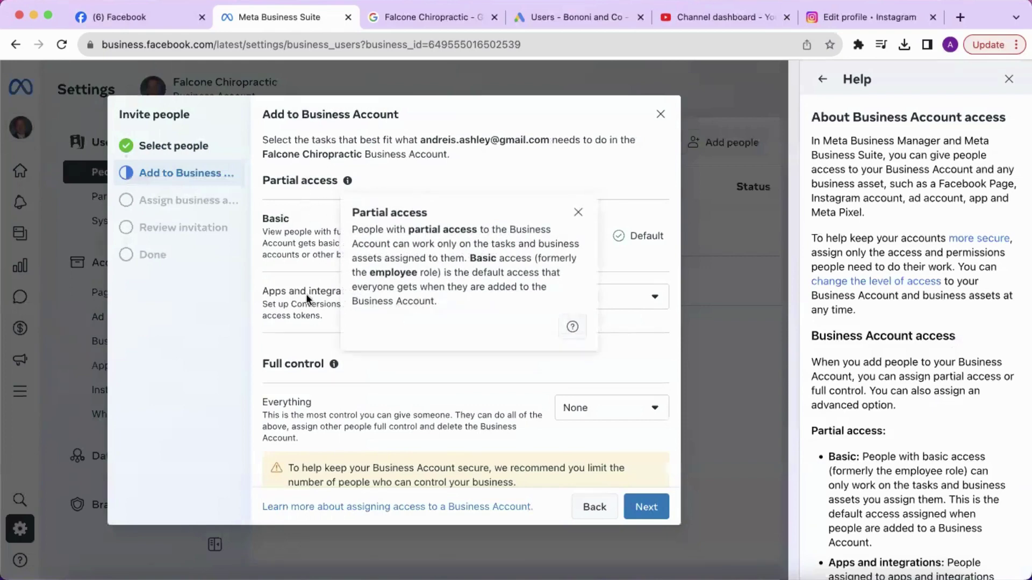
{"action": "mouse_move", "coordinate": [335, 366]}
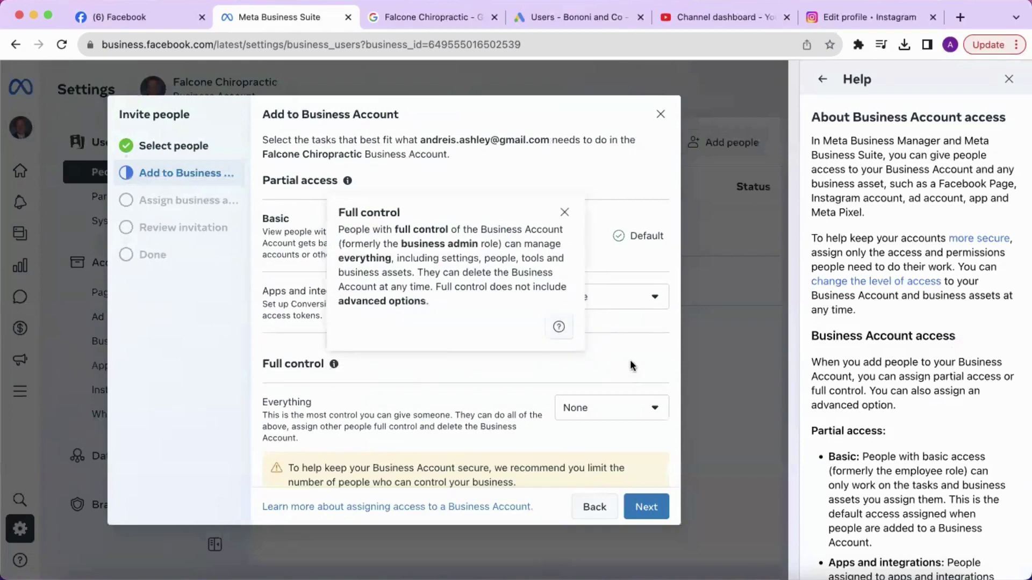
{"action": "left_click", "coordinate": [564, 212]}
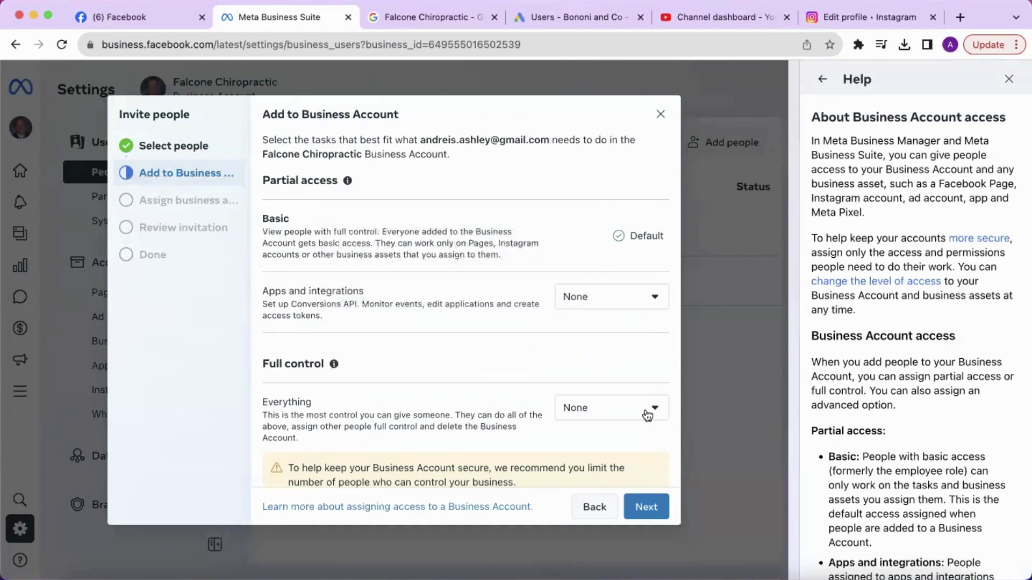
{"action": "left_click", "coordinate": [648, 409]}
{"action": "left_click", "coordinate": [599, 469]}
{"action": "scroll", "coordinate": [525, 440], "scroll_direction": "down", "scroll_amount": 1}
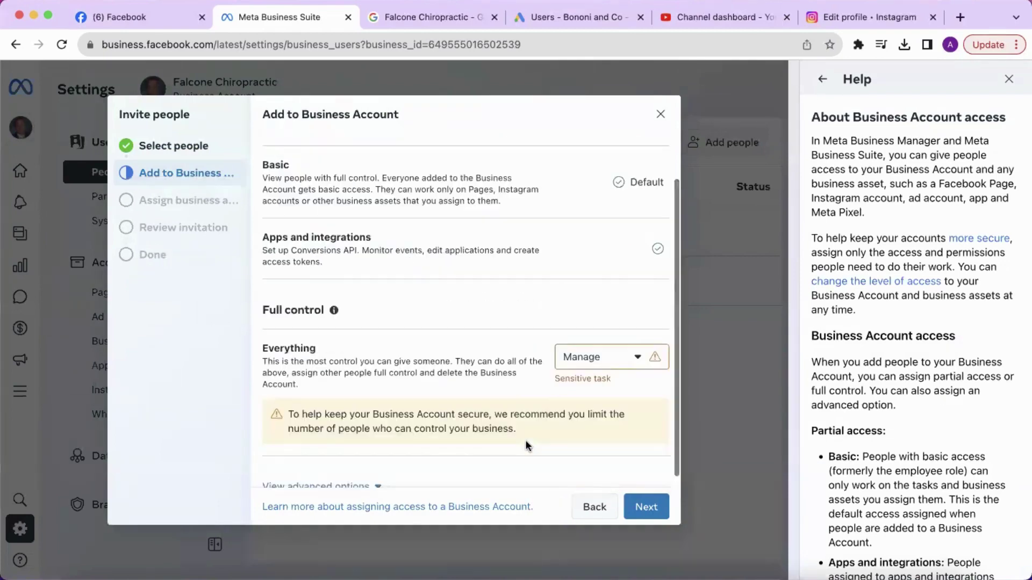
{"action": "left_click", "coordinate": [648, 506]}
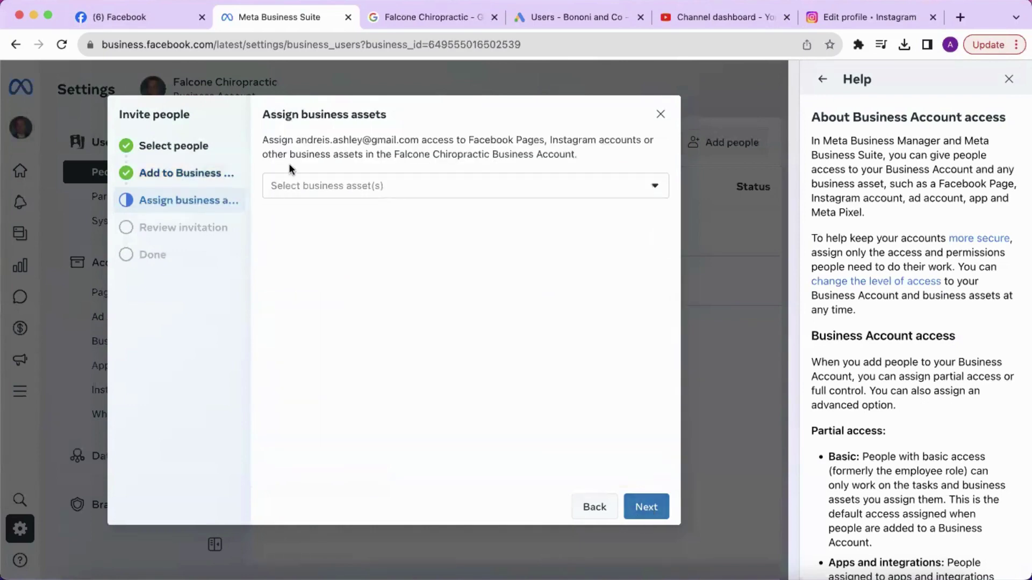
Step: Select the client's falconechiropractic Instagram account as the business asset and expand its permissions
{"action": "left_click", "coordinate": [403, 192]}
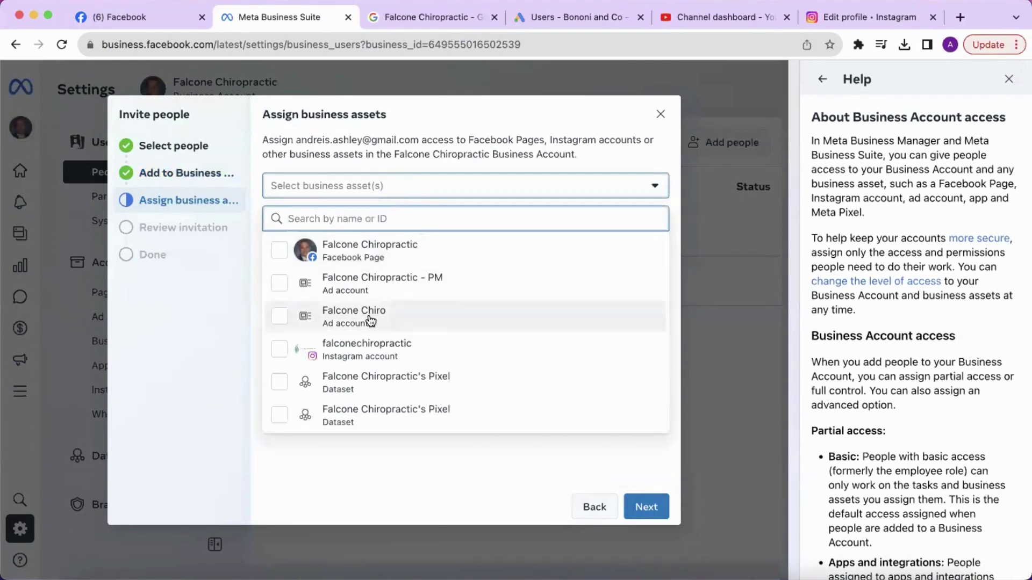
{"action": "left_click", "coordinate": [358, 352]}
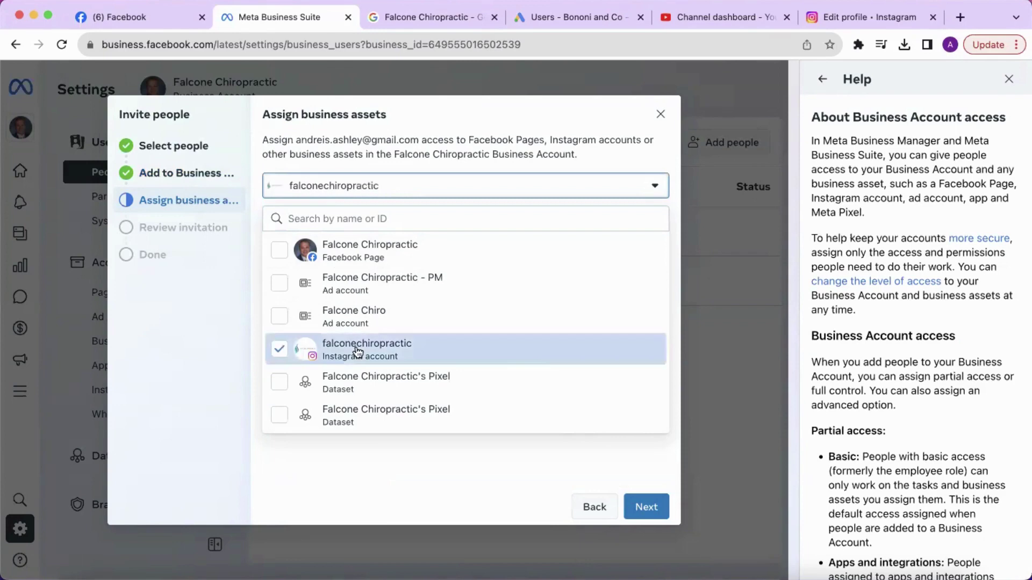
{"action": "left_click", "coordinate": [537, 448]}
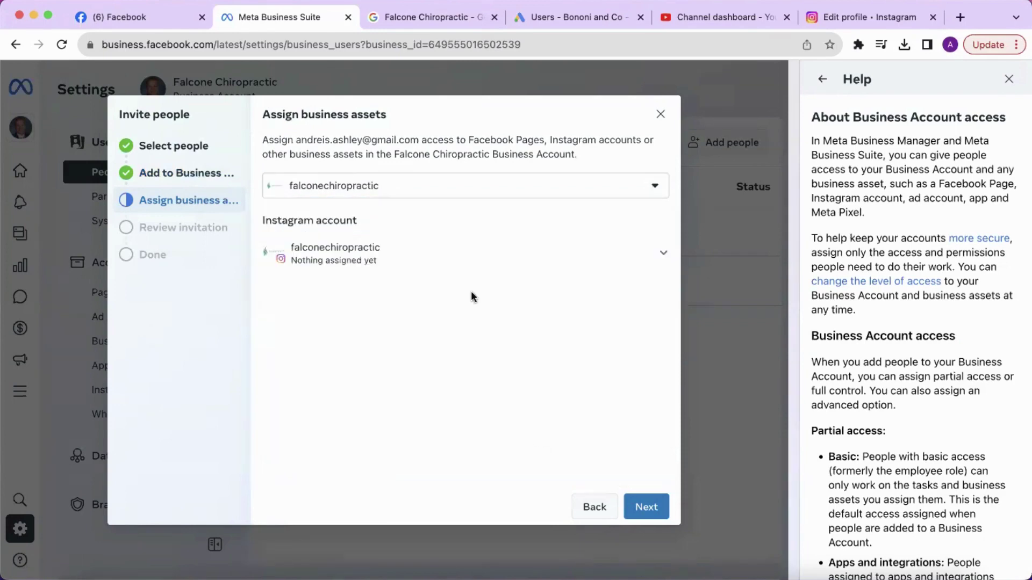
{"action": "left_click", "coordinate": [650, 262]}
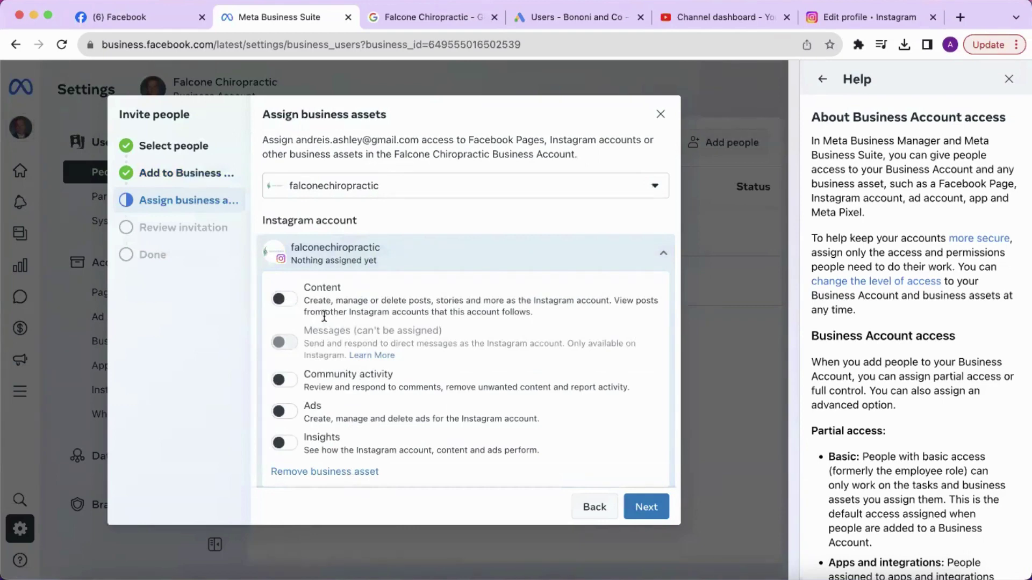
Step: Turn on Content, Community activity, Ads and Insights access, then continue to review
{"action": "left_click", "coordinate": [285, 300]}
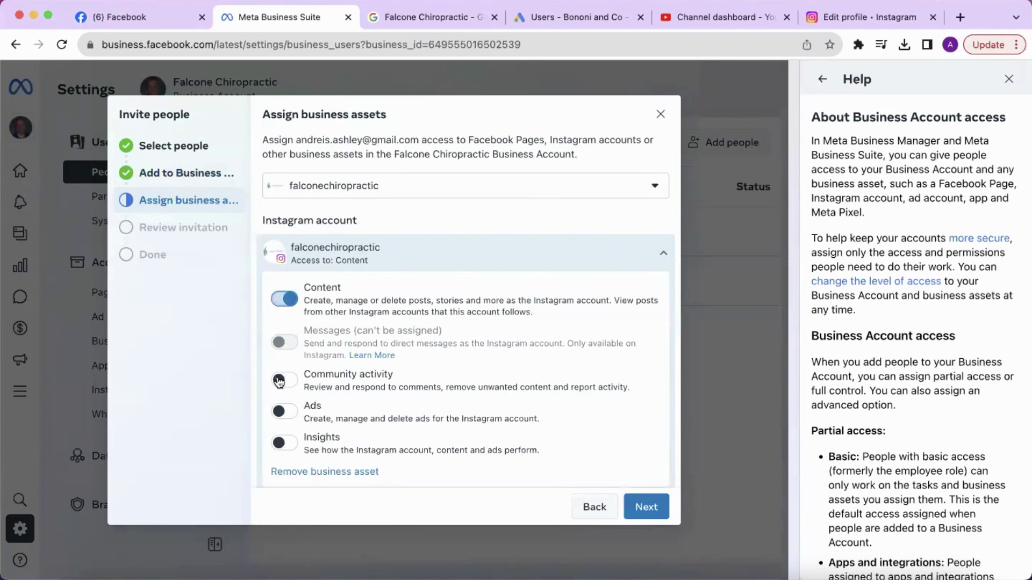
{"action": "left_click", "coordinate": [284, 380]}
{"action": "left_click", "coordinate": [285, 412]}
{"action": "left_click", "coordinate": [284, 442]}
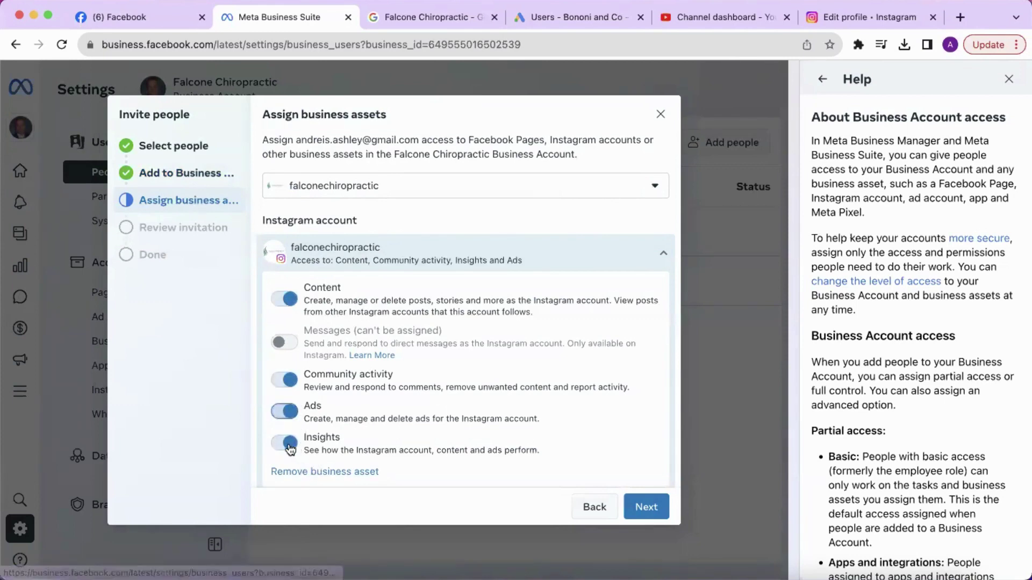
{"action": "left_click", "coordinate": [647, 507]}
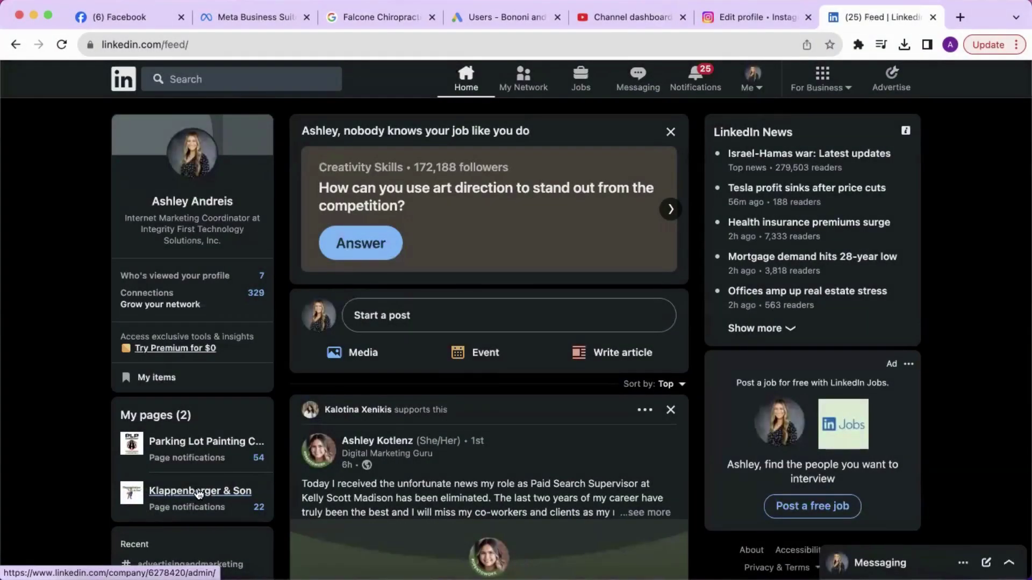
Step: Open Settings > Manage admins for the Klappenberger & Son company page
{"action": "left_click", "coordinate": [198, 493]}
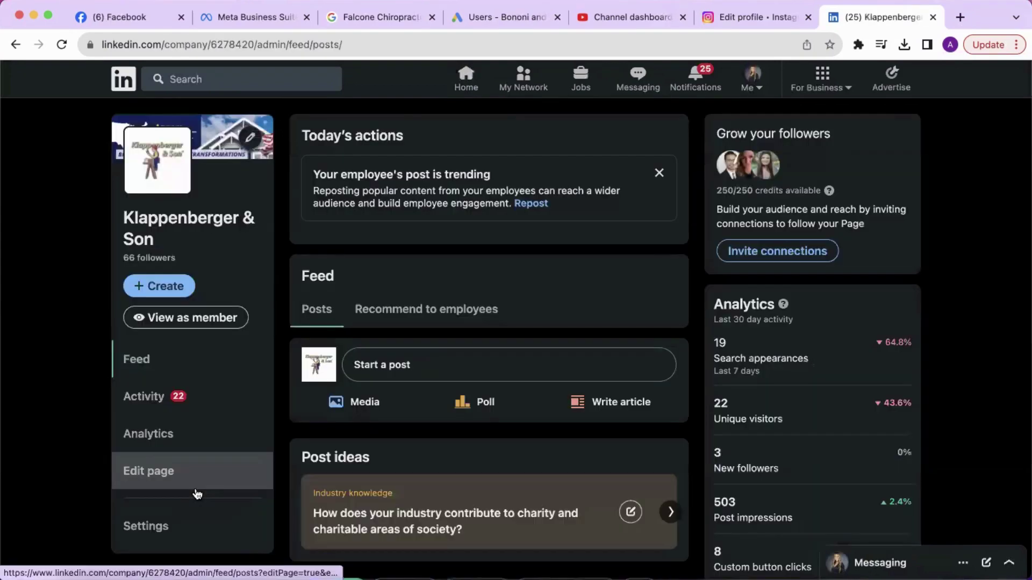
{"action": "left_click", "coordinate": [161, 532]}
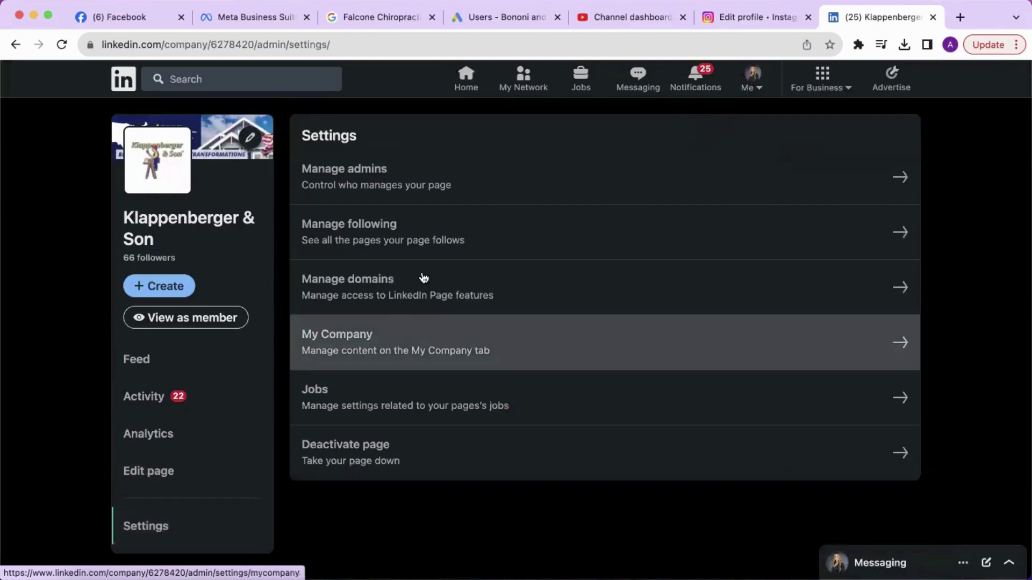
{"action": "left_click", "coordinate": [486, 178]}
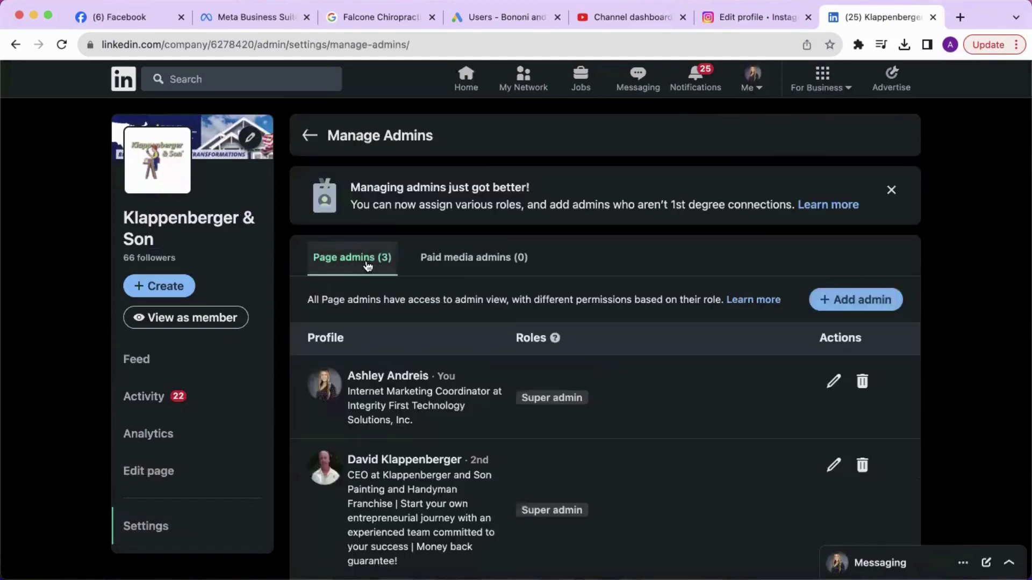
{"action": "scroll", "coordinate": [365, 269], "scroll_direction": "down", "scroll_amount": 1}
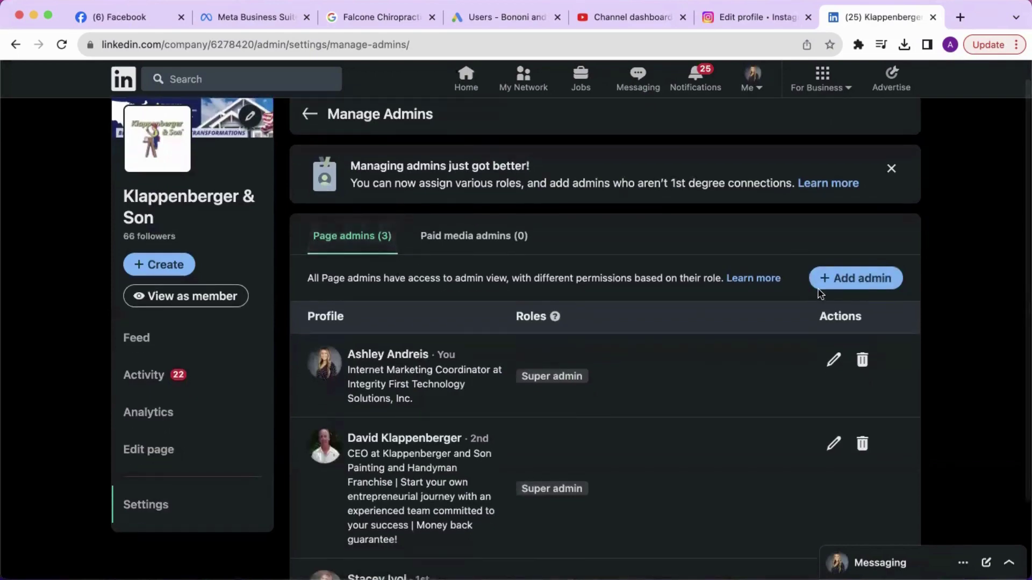
Step: Add the team member as a Page admin with the Super admin role
{"action": "left_click", "coordinate": [854, 278]}
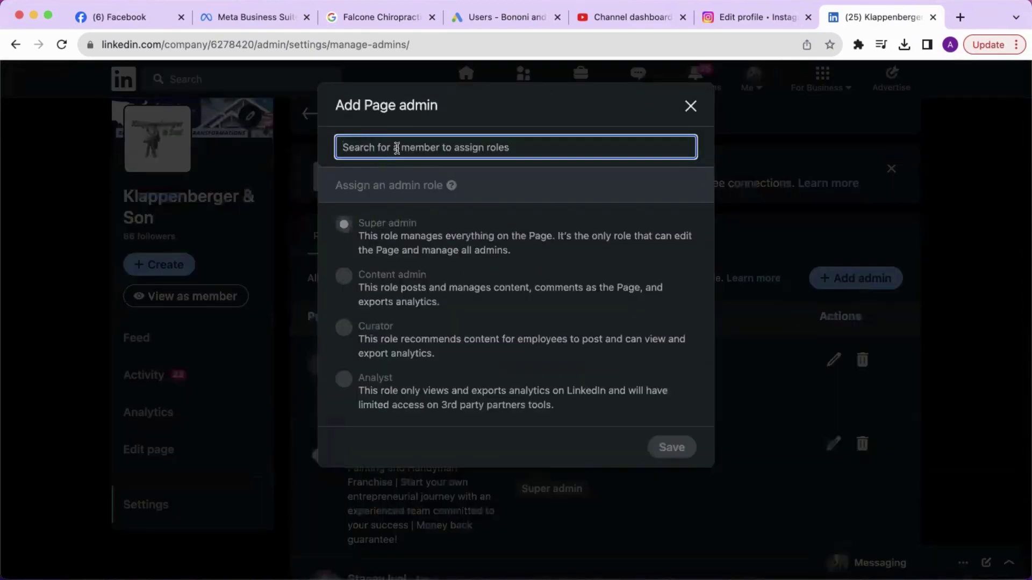
{"action": "type", "text": "ash"}
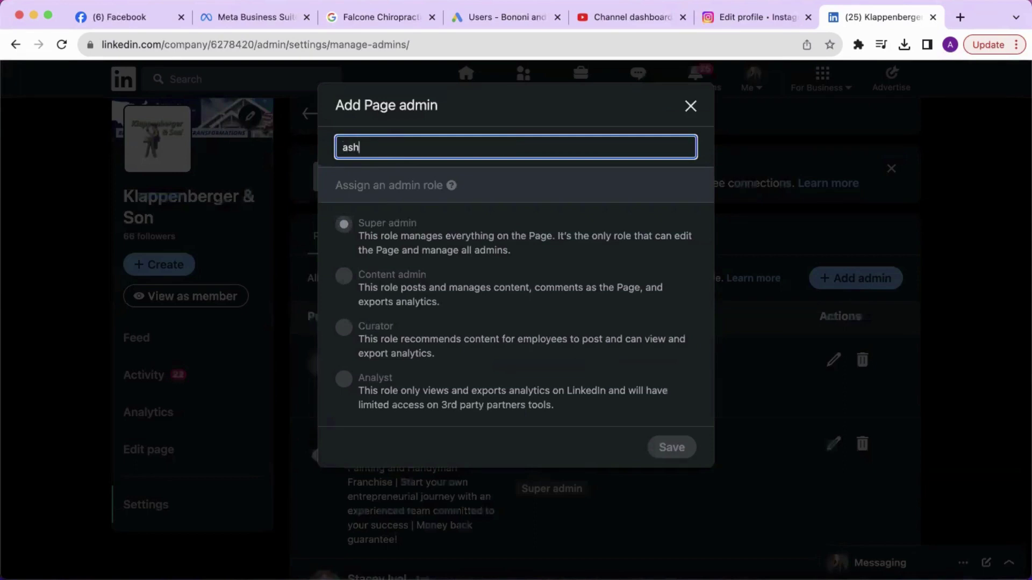
{"action": "left_click", "coordinate": [422, 177]}
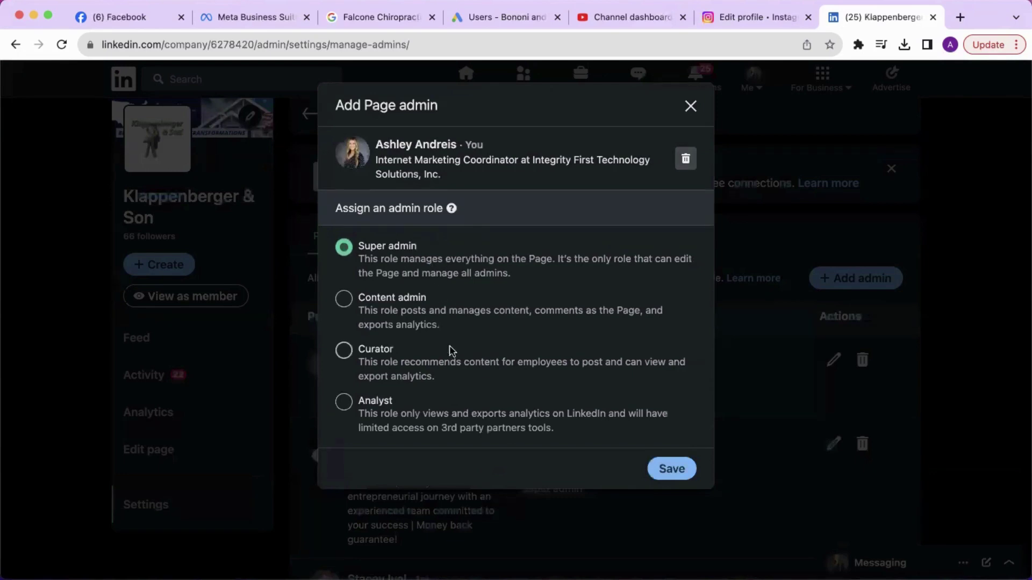
{"action": "scroll", "coordinate": [447, 337], "scroll_direction": "down", "scroll_amount": 1}
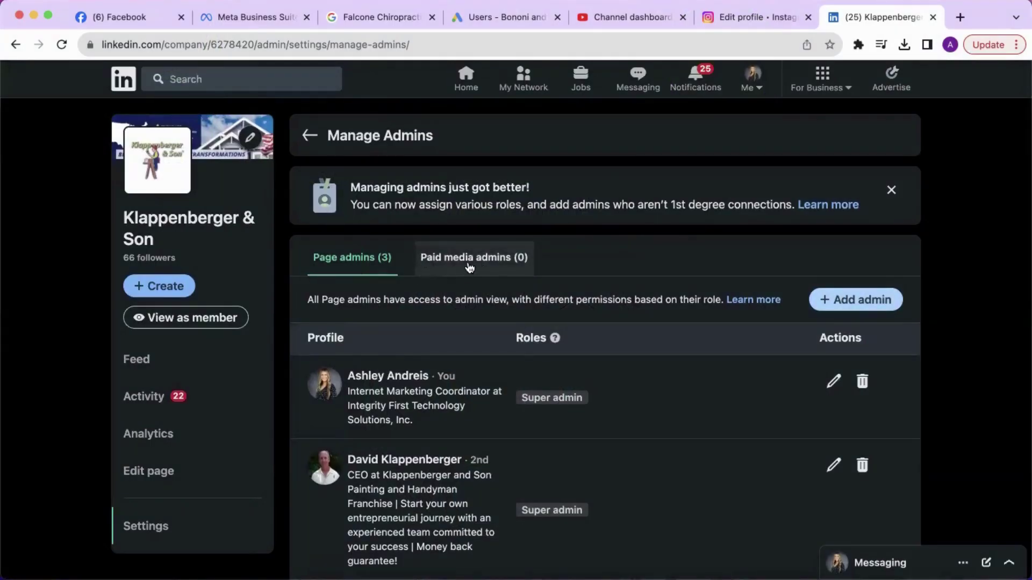
Step: Add the team member as a paid media admin with the Sponsored content poster role
{"action": "left_click", "coordinate": [480, 266]}
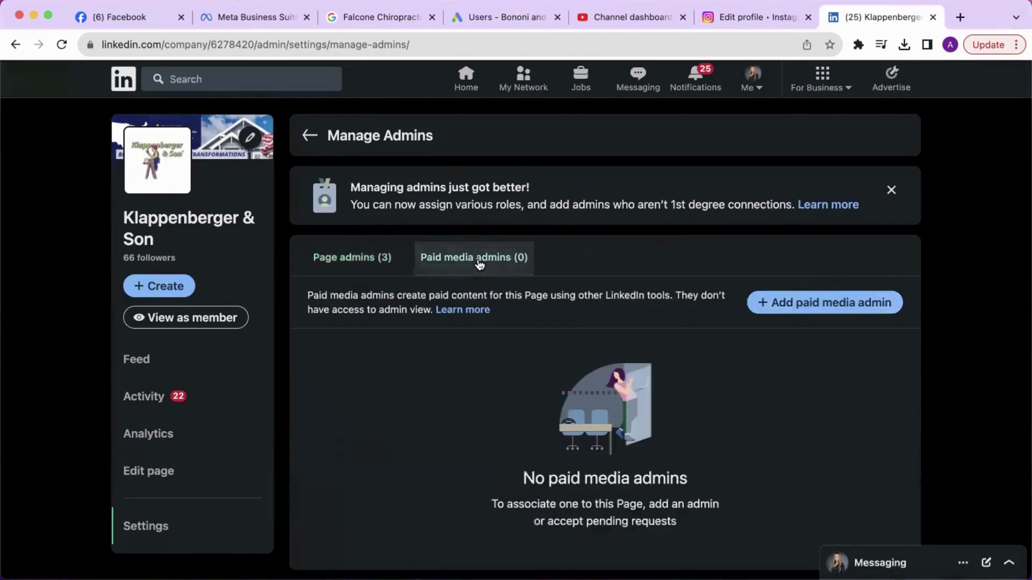
{"action": "scroll", "coordinate": [649, 260], "scroll_direction": "down", "scroll_amount": 1}
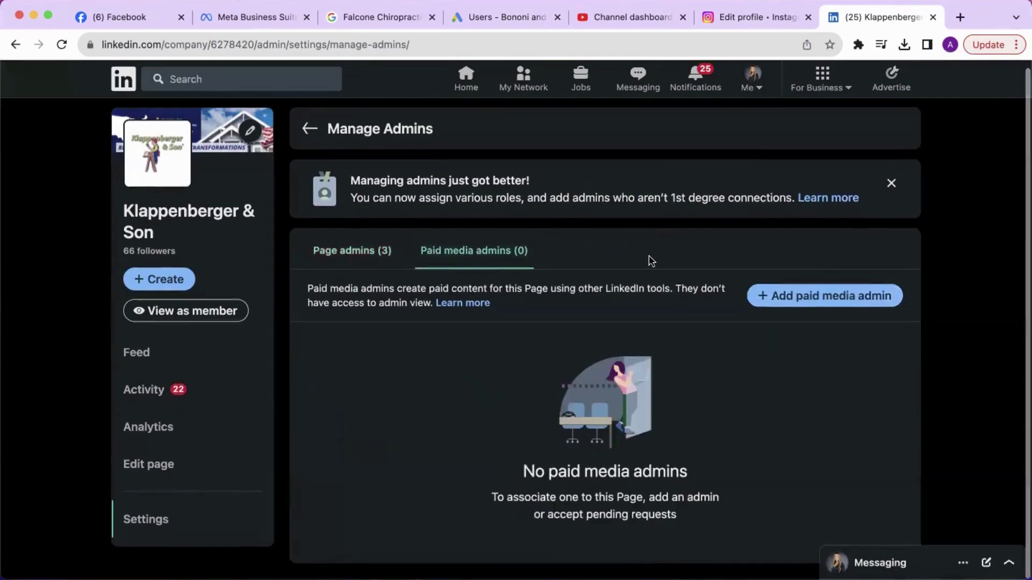
{"action": "left_click", "coordinate": [828, 296]}
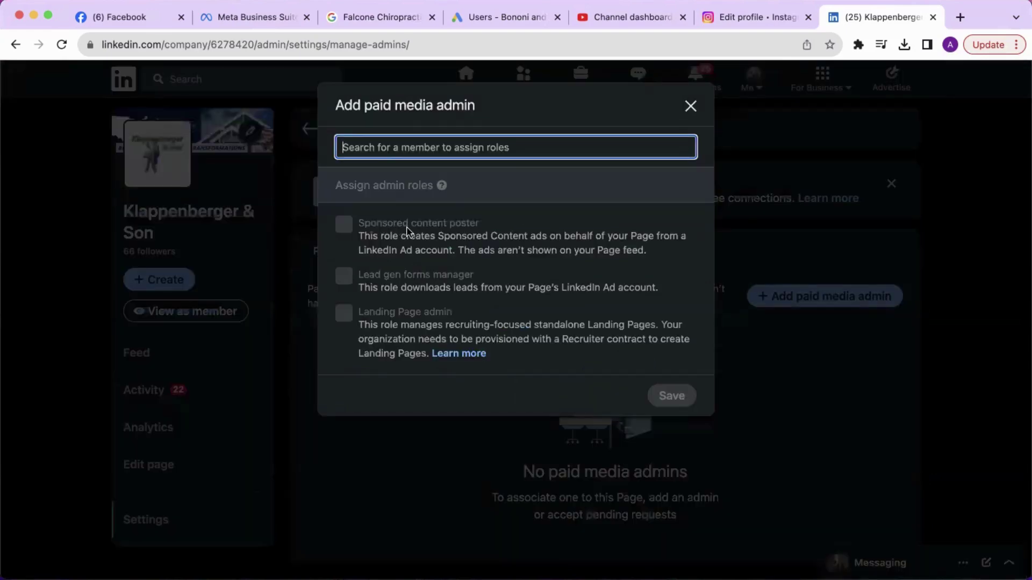
{"action": "type", "text": "ash"}
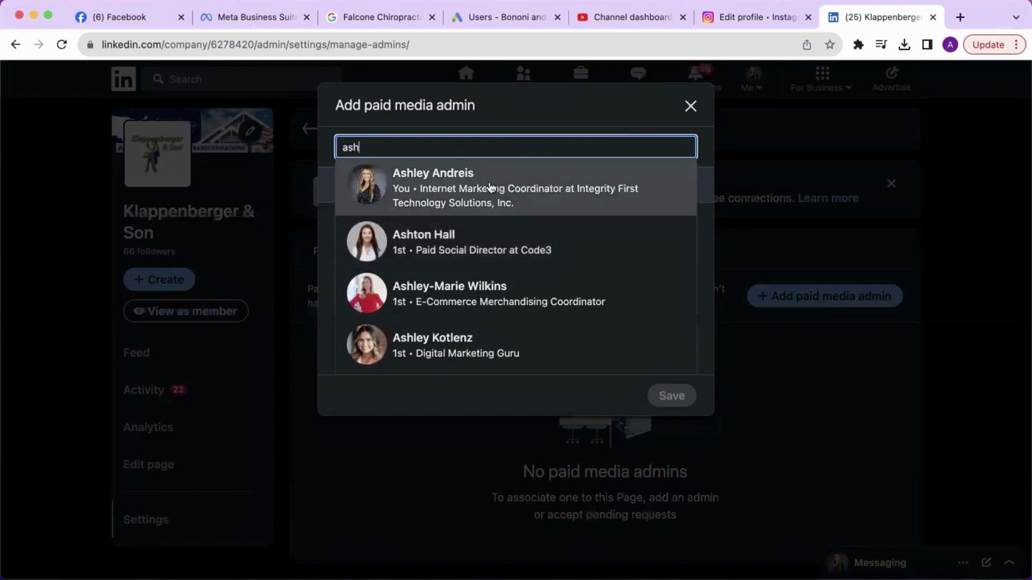
{"action": "left_click", "coordinate": [490, 186]}
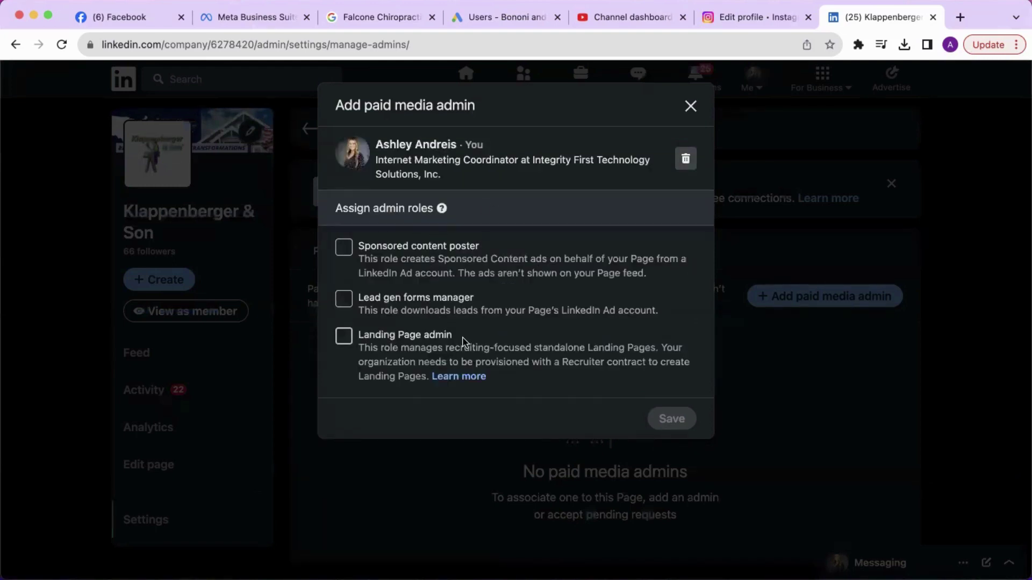
{"action": "left_click", "coordinate": [343, 248]}
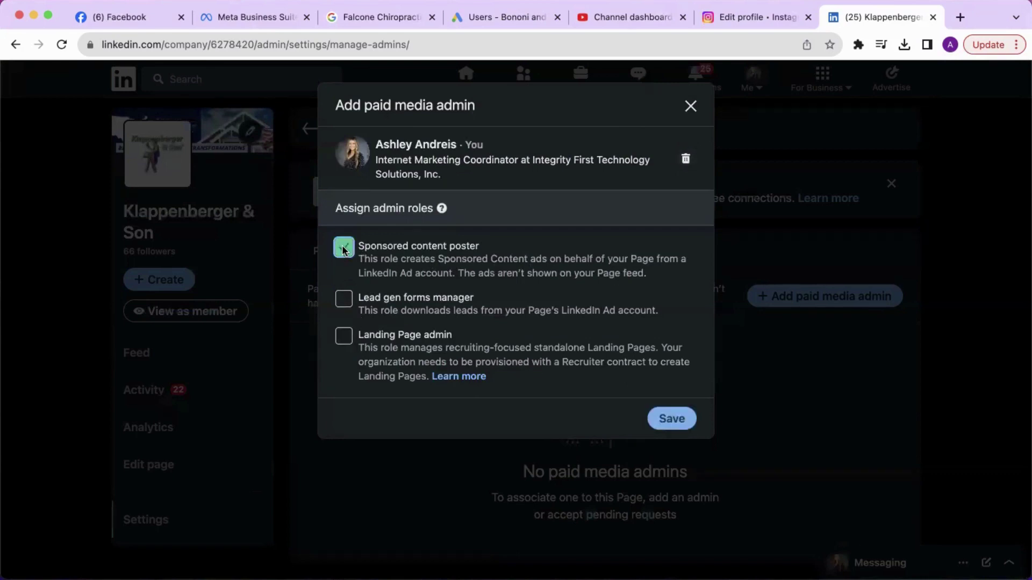